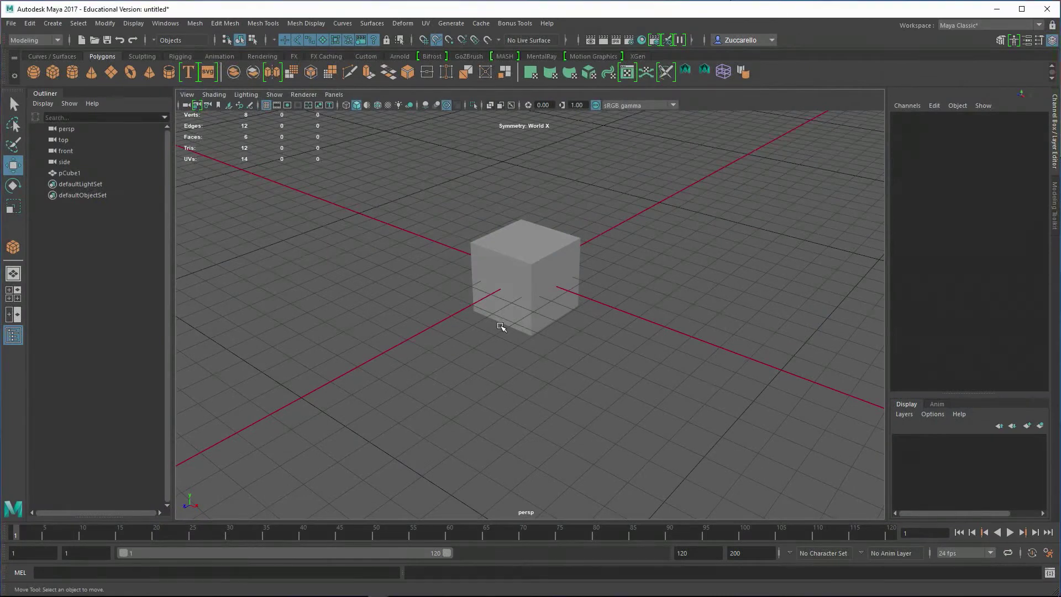
# Step: Import Maveric_Rev_6_Photo_0013_Flipped.jpg as an image plane in the side view
pyautogui.press('space')
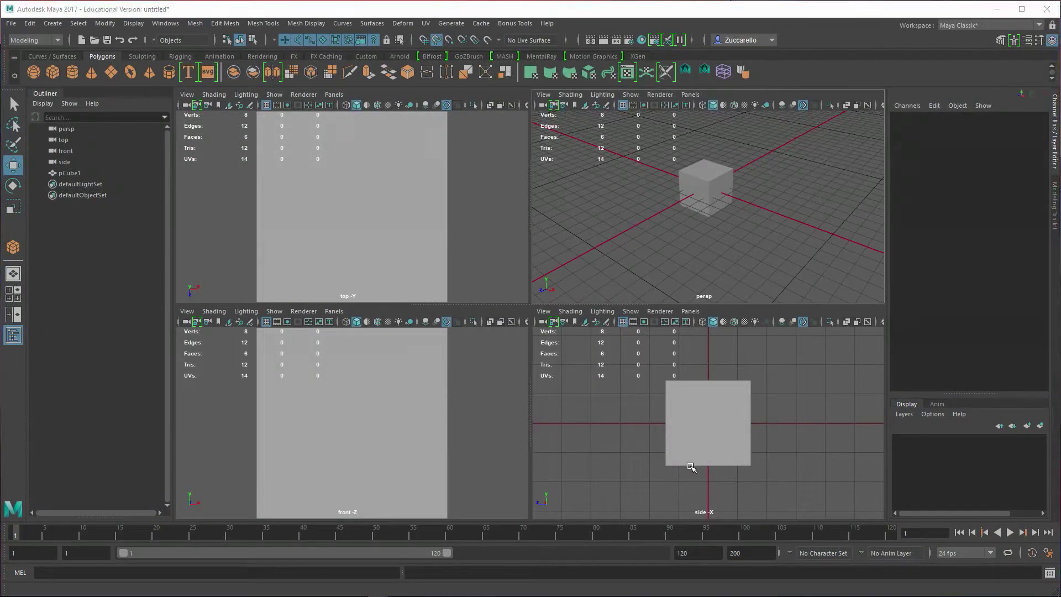
pyautogui.press('space')
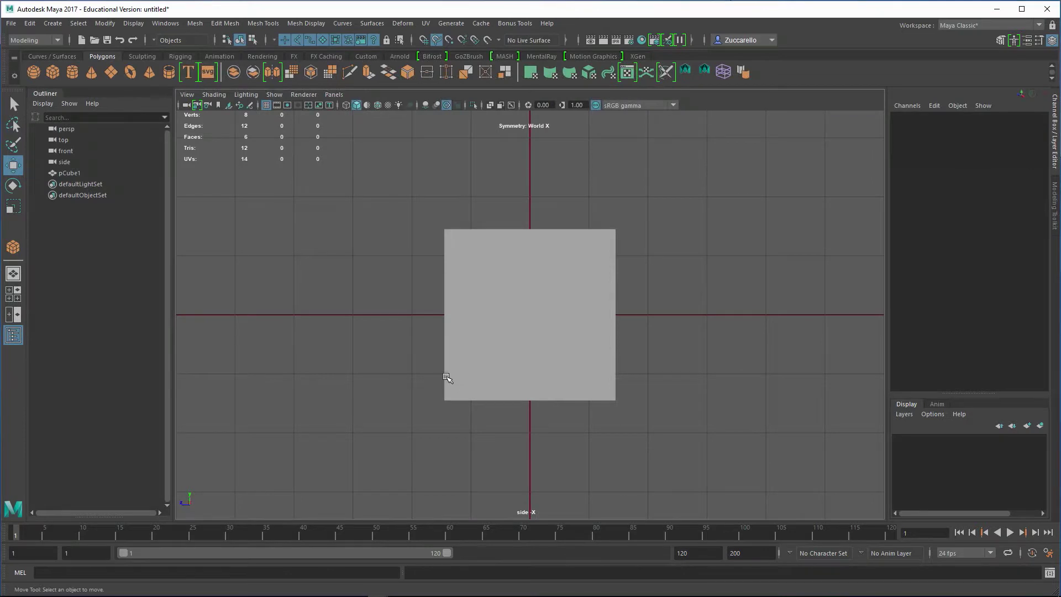
pyautogui.click(186, 94)
pyautogui.moveTo(227, 339)
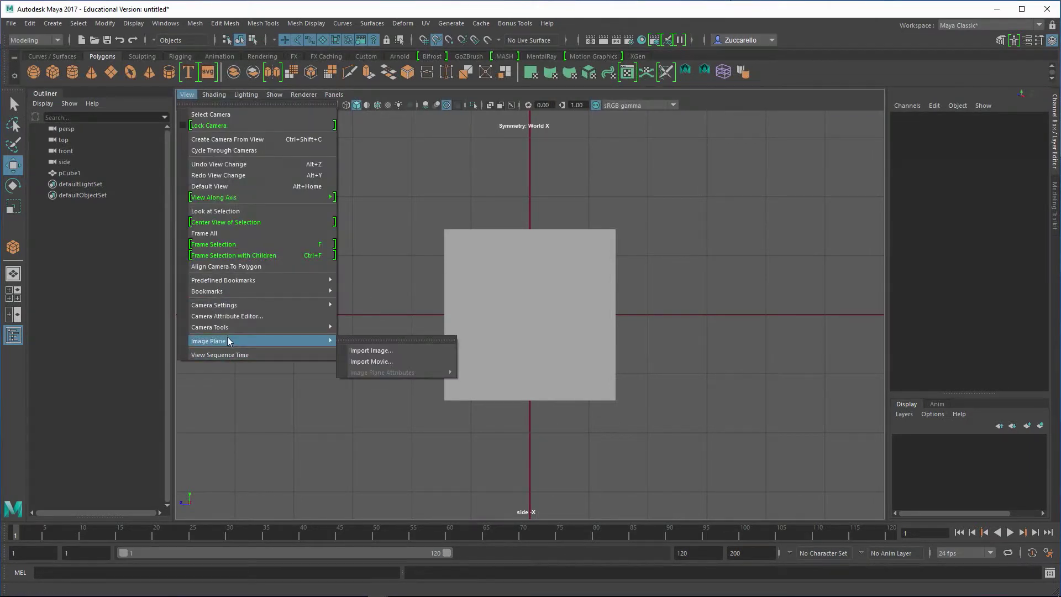
pyautogui.click(420, 355)
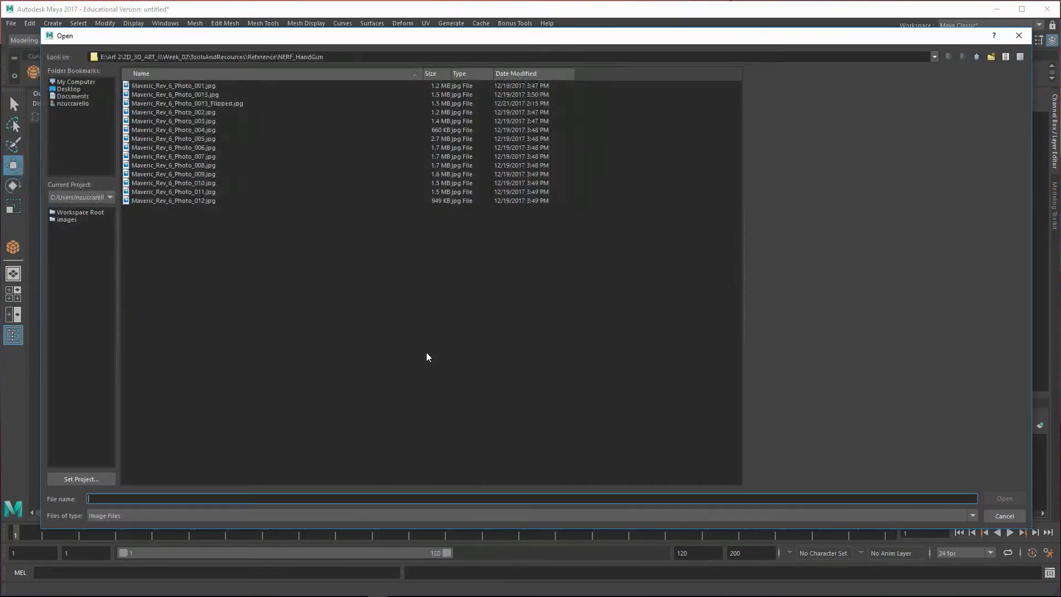
pyautogui.click(223, 109)
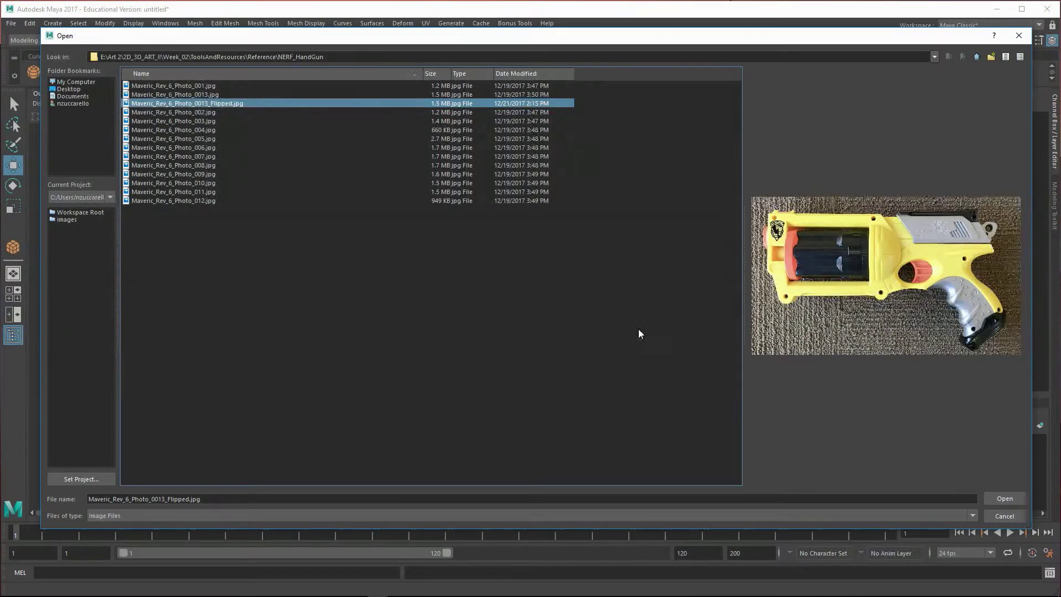
pyautogui.click(1000, 497)
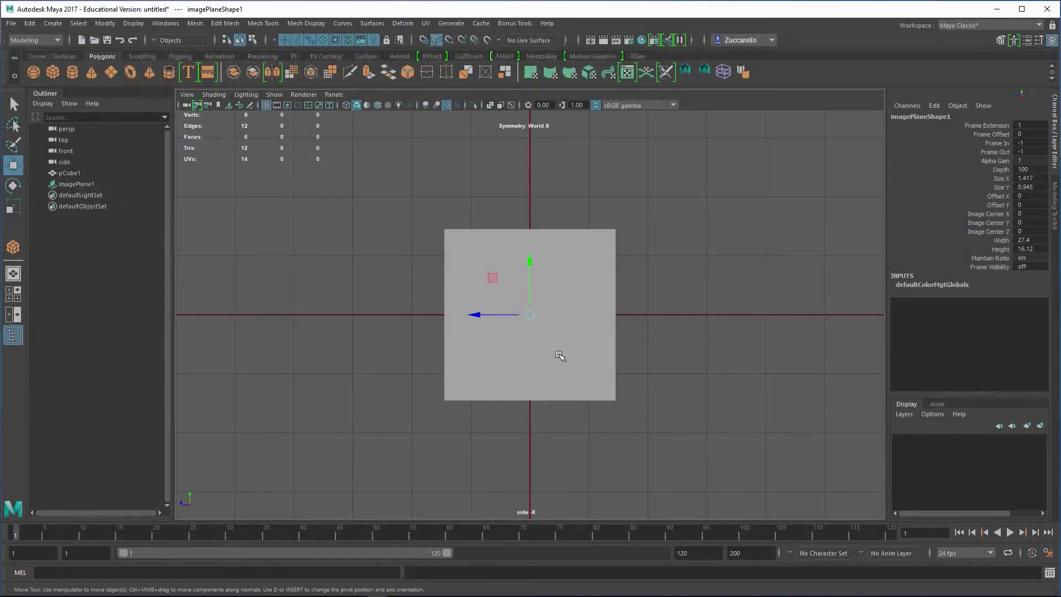
# Step: Scale the image plane uniformly by about 3.29 and move it about 60 cm along negative X, behind the cube
pyautogui.click(14, 206)
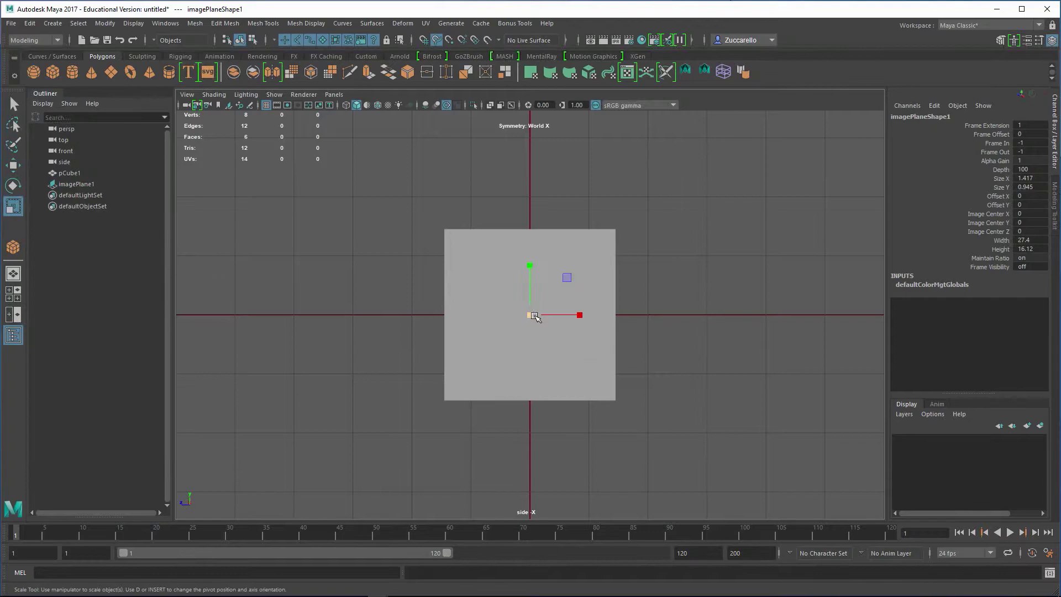
pyautogui.moveTo(534, 315); pyautogui.dragTo(676, 346)
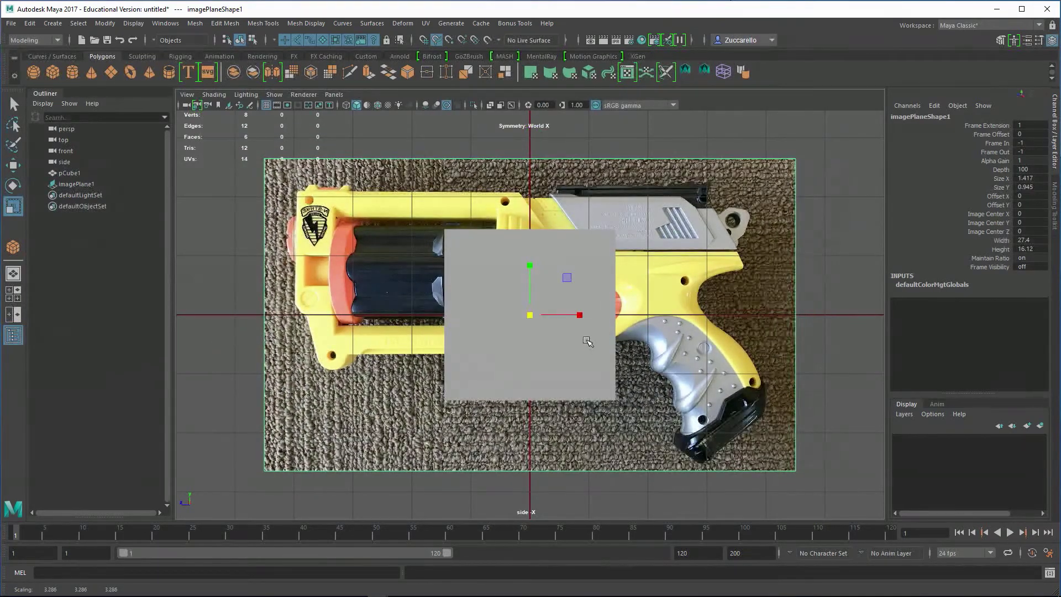
pyautogui.press('space')
pyautogui.press('space')
pyautogui.keyDown('alt'); pyautogui.moveTo(659, 329); pyautogui.dragTo(673, 367); pyautogui.keyUp('alt')
pyautogui.press('w')
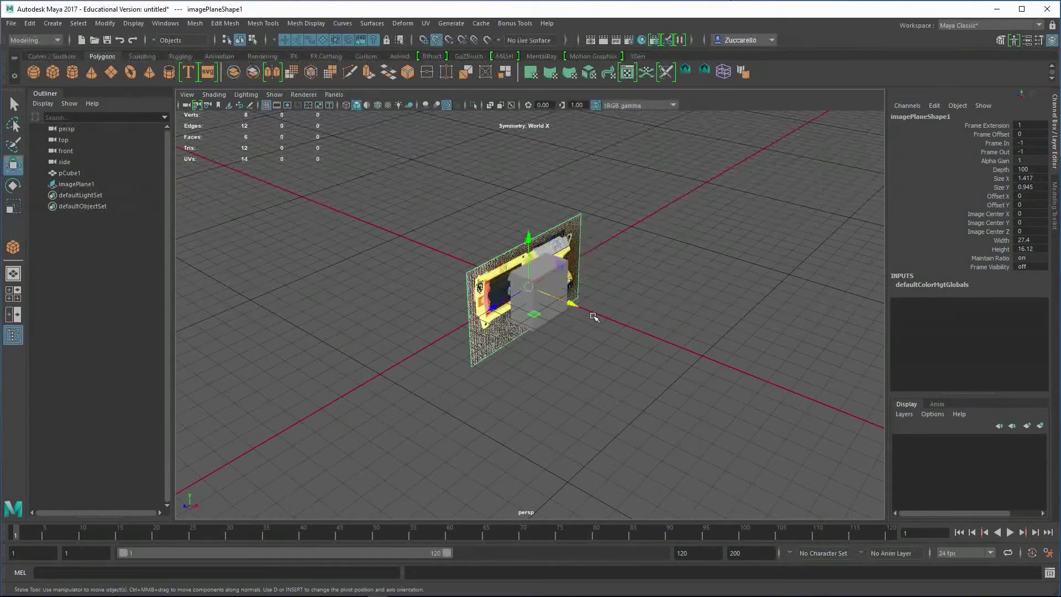
pyautogui.moveTo(575, 307); pyautogui.dragTo(480, 290)
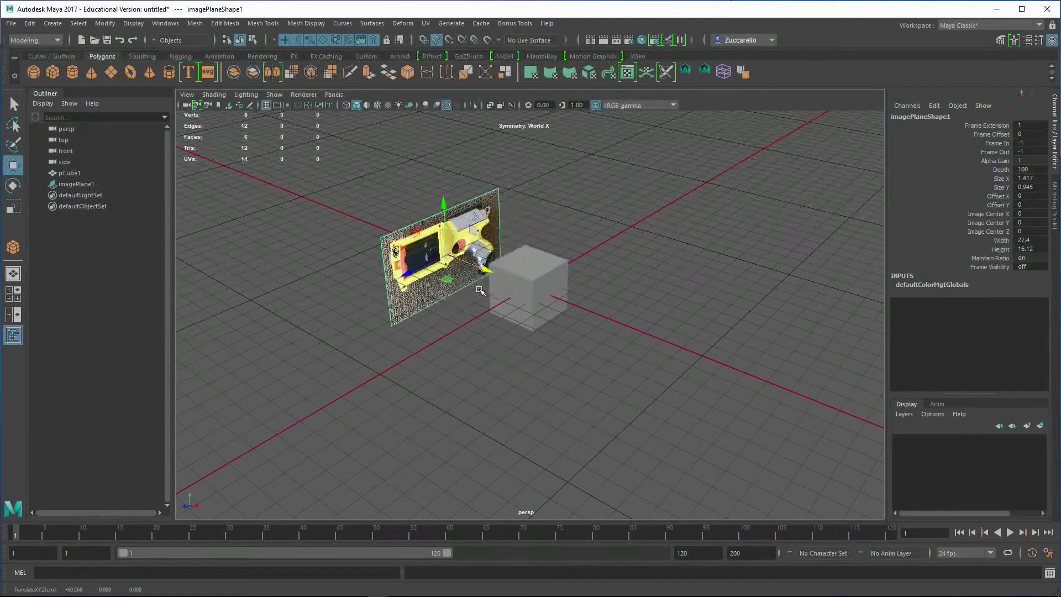
# Step: Examine the cube, reference image and grid in the perspective, side, front and top views
pyautogui.keyDown('alt'); pyautogui.moveTo(714, 338); pyautogui.dragTo(562, 307); pyautogui.keyUp('alt')
pyautogui.press('space')
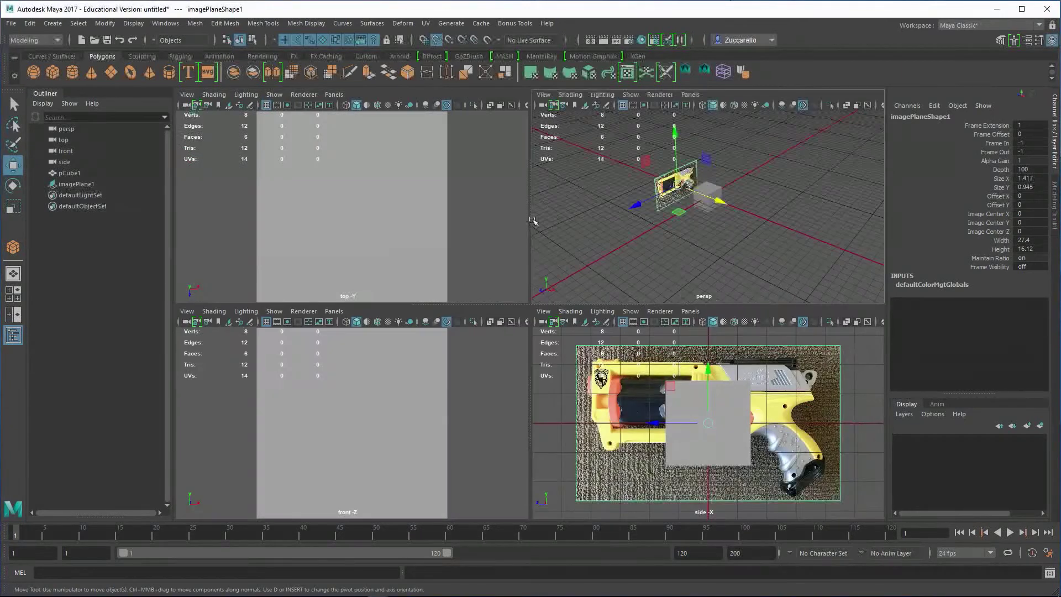
pyautogui.keyDown('alt'); pyautogui.click(772, 418); pyautogui.keyUp('alt')
pyautogui.keyDown('alt'); pyautogui.moveTo(774, 418); pyautogui.dragTo(685, 407, button='right'); pyautogui.keyUp('alt')
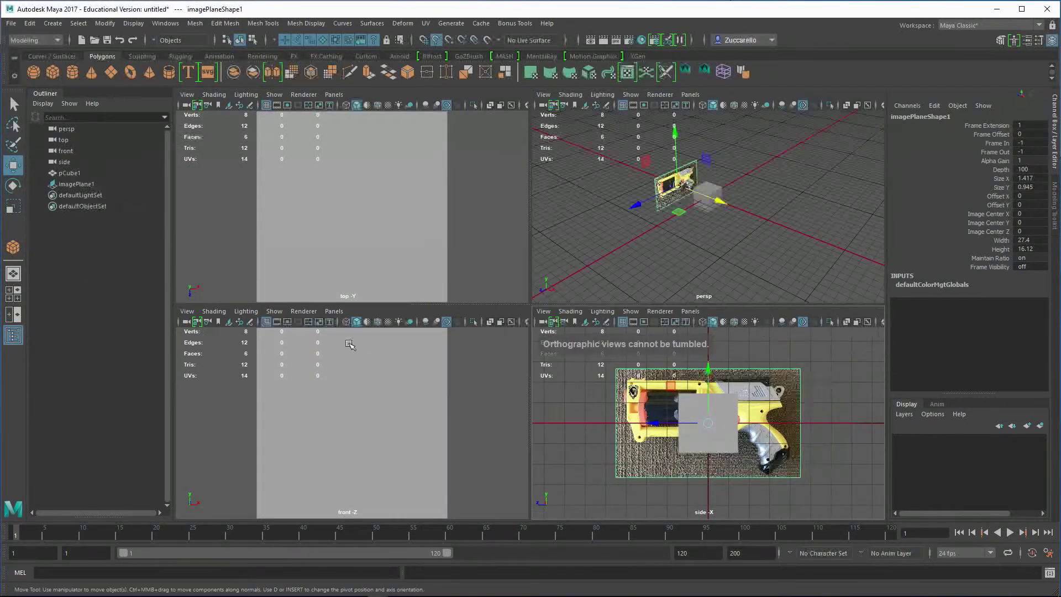
pyautogui.keyDown('alt'); pyautogui.click(441, 385); pyautogui.keyUp('alt')
pyautogui.keyDown('alt'); pyautogui.moveTo(458, 377); pyautogui.dragTo(382, 350, button='right'); pyautogui.keyUp('alt')
pyautogui.keyDown('alt'); pyautogui.click(446, 238); pyautogui.keyUp('alt')
pyautogui.keyDown('alt'); pyautogui.moveTo(442, 237); pyautogui.dragTo(346, 216, button='right'); pyautogui.keyUp('alt')
pyautogui.keyDown('alt'); pyautogui.moveTo(346, 216); pyautogui.dragTo(380, 184, button='middle'); pyautogui.keyUp('alt')
pyautogui.keyDown('alt'); pyautogui.moveTo(407, 223); pyautogui.dragTo(387, 215, button='right'); pyautogui.keyUp('alt')
pyautogui.keyDown('alt'); pyautogui.click(738, 415); pyautogui.keyUp('alt')
pyautogui.moveTo(738, 415)
pyautogui.keyDown('alt'); pyautogui.mouseDown(button='right')
pyautogui.moveTo(716, 409)
pyautogui.moveTo(721, 425)
pyautogui.mouseUp(button='right'); pyautogui.keyUp('alt')
pyautogui.keyDown('alt'); pyautogui.moveTo(720, 424); pyautogui.dragTo(708, 418, button='middle'); pyautogui.keyUp('alt')
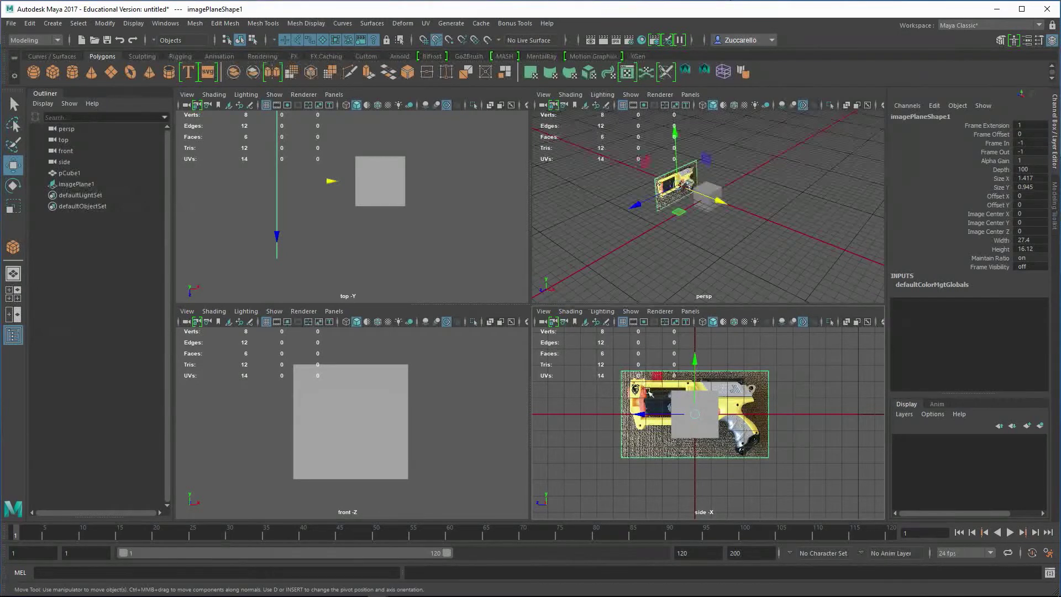
# Step: Set the side camera's far clip plane to 1000000
pyautogui.click(66, 162)
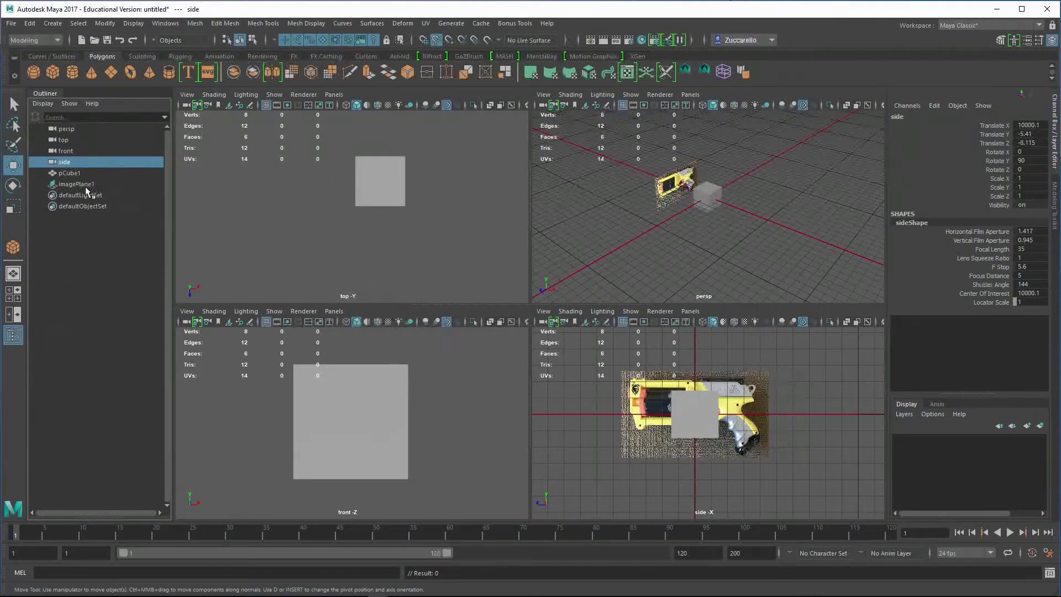
pyautogui.hotkey('ctrl', 'a')
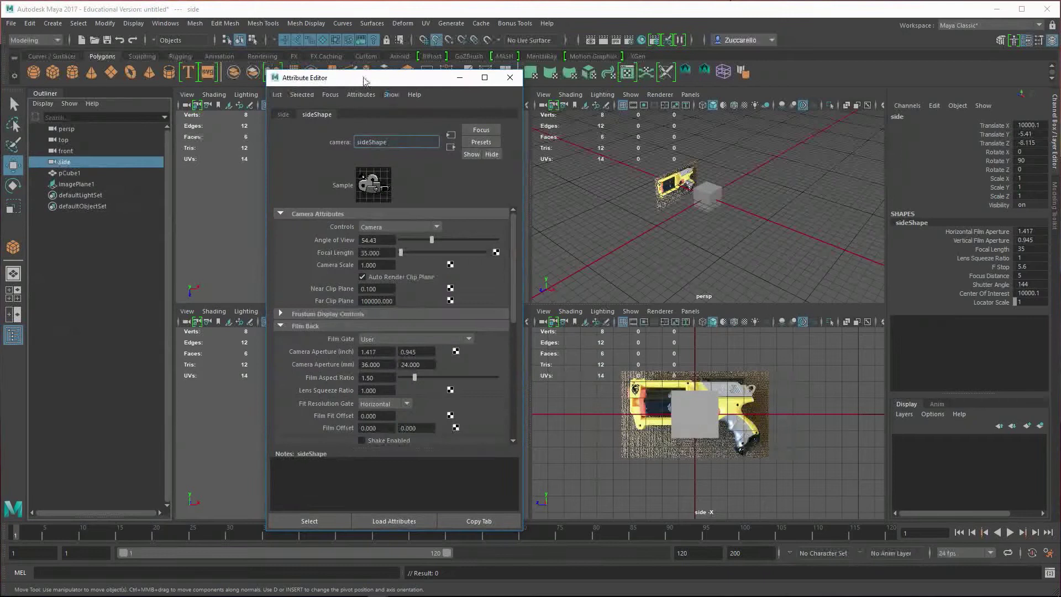
pyautogui.moveTo(383, 79); pyautogui.dragTo(237, 65)
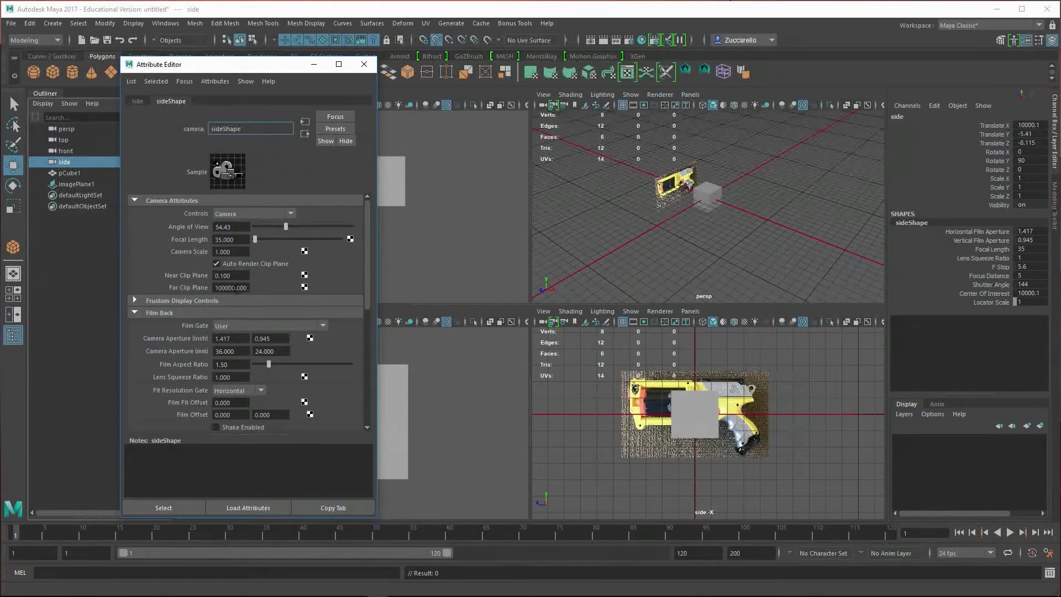
pyautogui.click(222, 288)
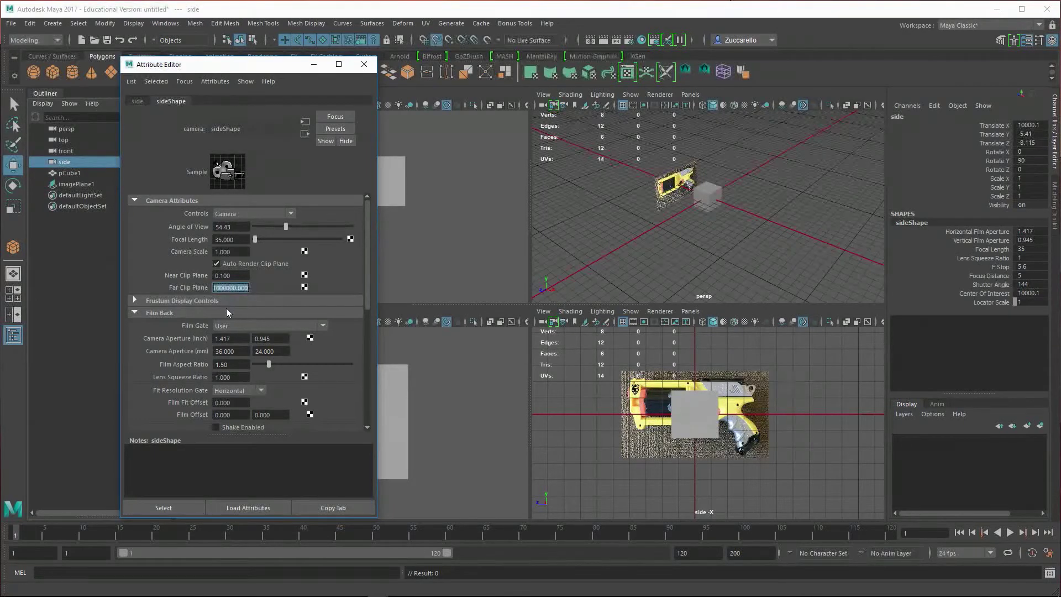
pyautogui.press('Return')
# Step: Set the far clip plane of the front and top cameras to 100000
pyautogui.click(65, 151)
pyautogui.click(219, 288)
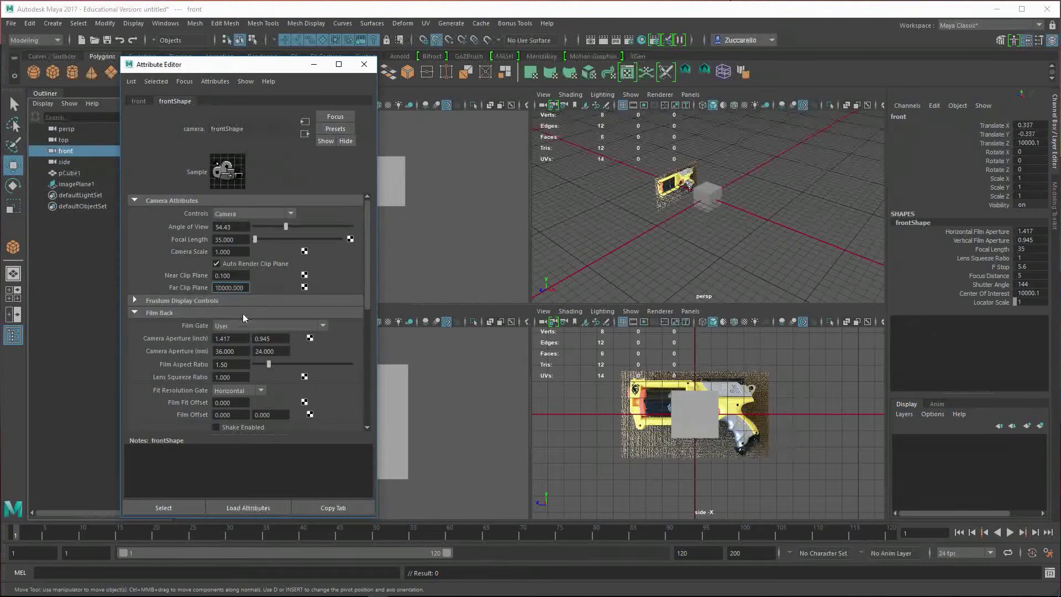
pyautogui.write('0')
pyautogui.press('Return')
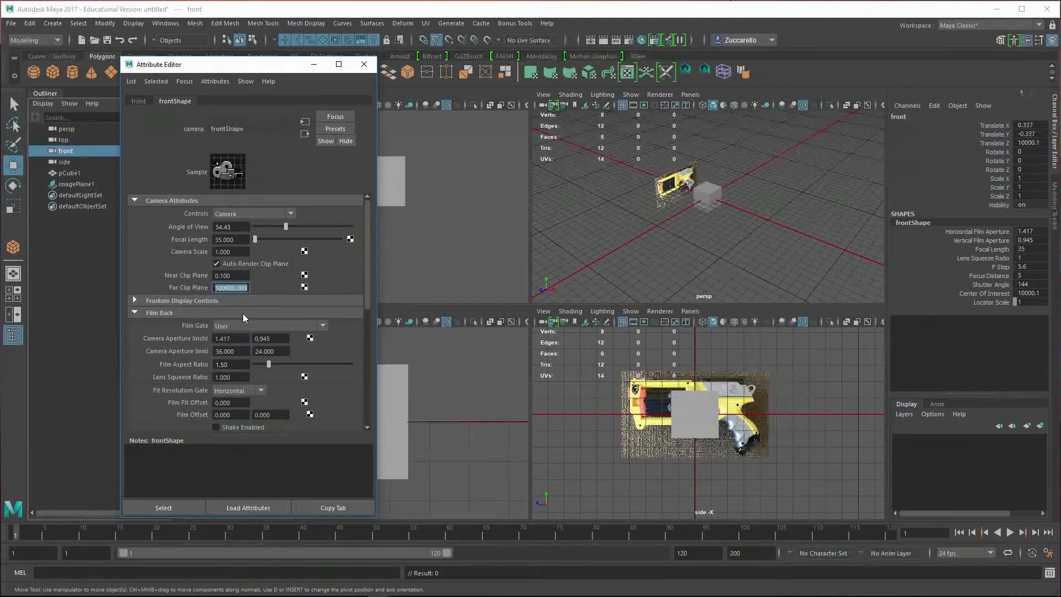
pyautogui.click(63, 141)
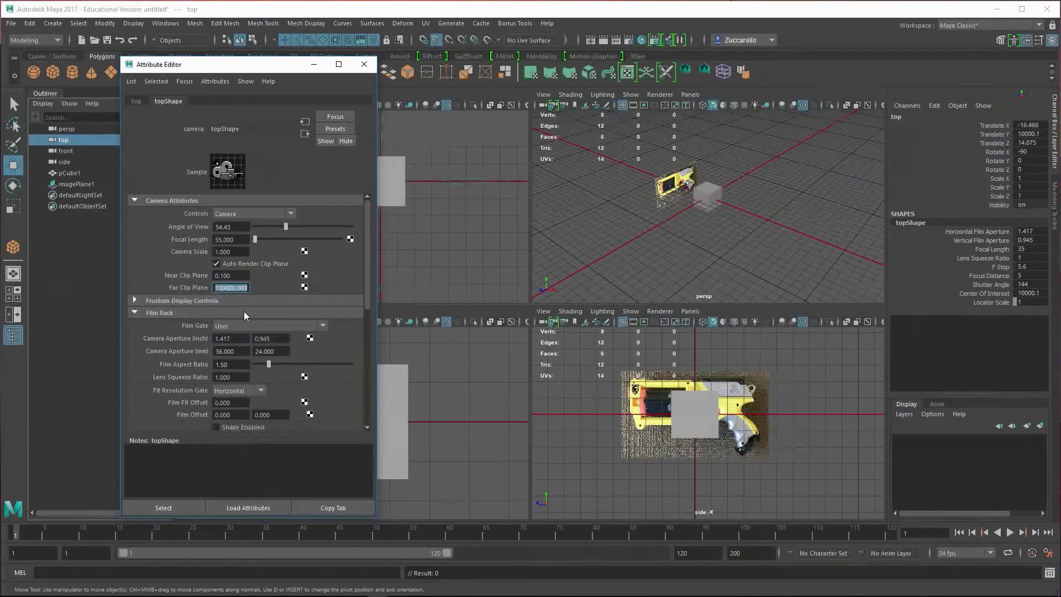
# Step: Increase the persp camera's far clip plane and compare its clip plane settings with the side camera's
pyautogui.click(70, 129)
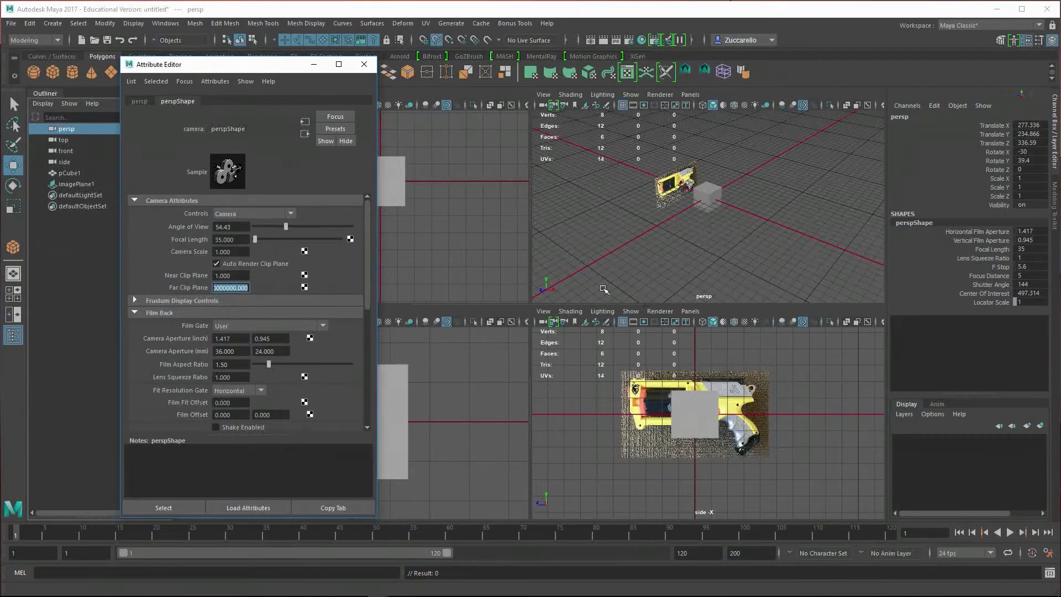
pyautogui.keyDown('alt'); pyautogui.moveTo(821, 217); pyautogui.dragTo(818, 192, button='right'); pyautogui.keyUp('alt')
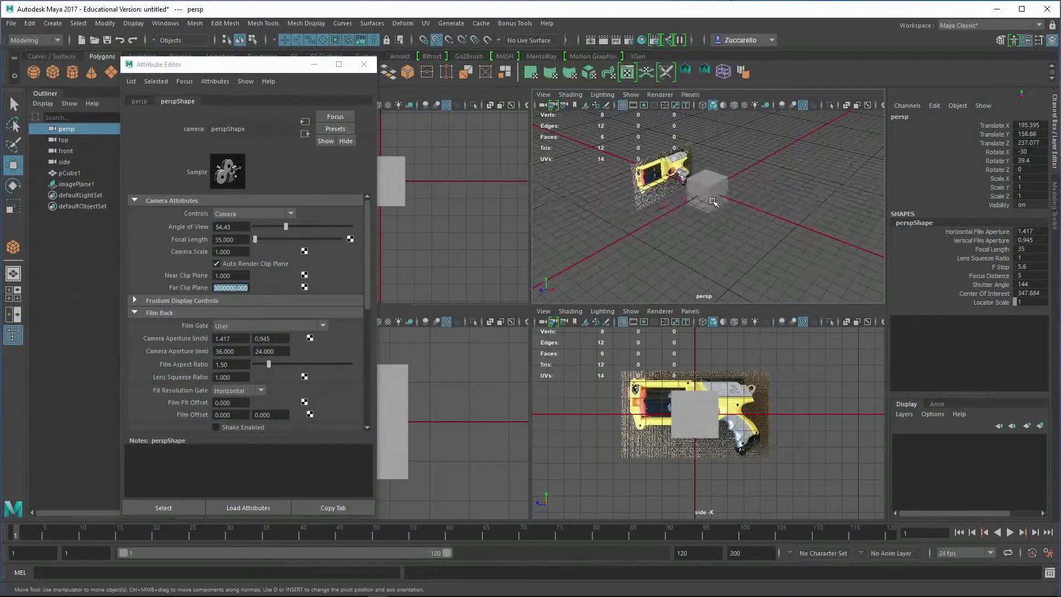
pyautogui.click(225, 276)
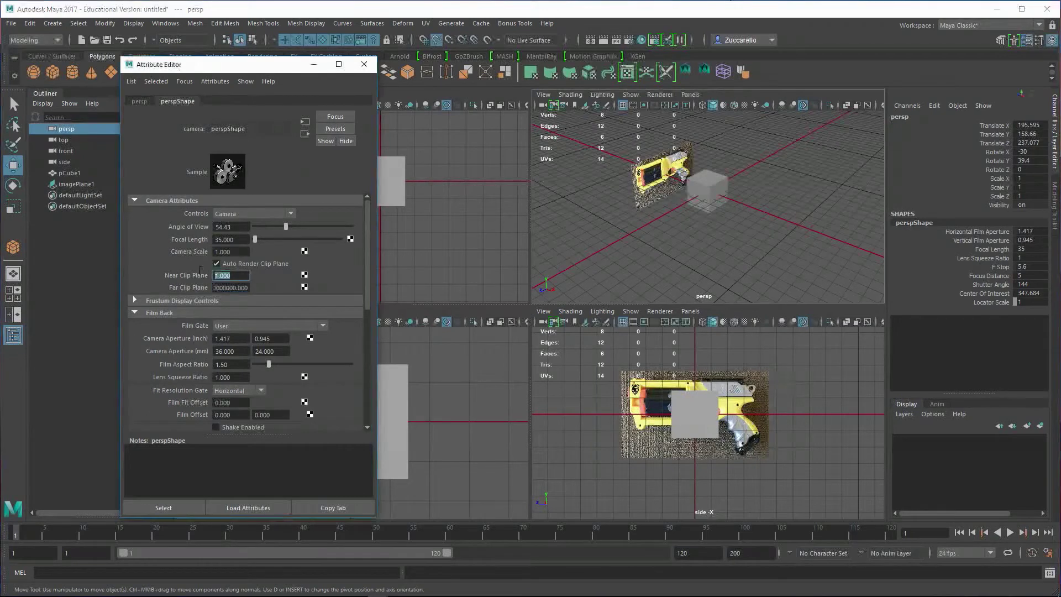
pyautogui.click(67, 162)
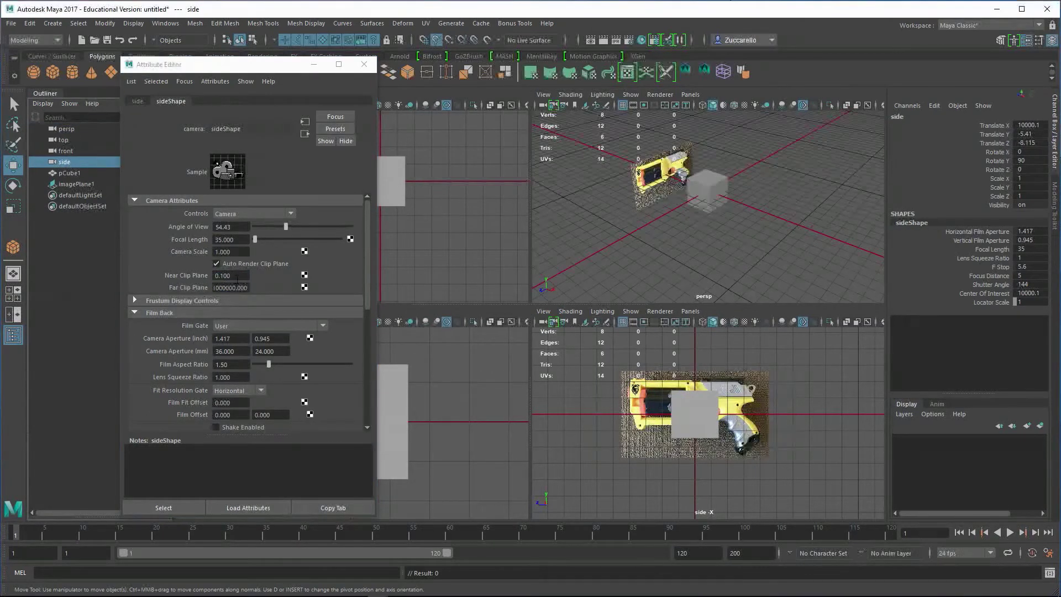
pyautogui.click(67, 129)
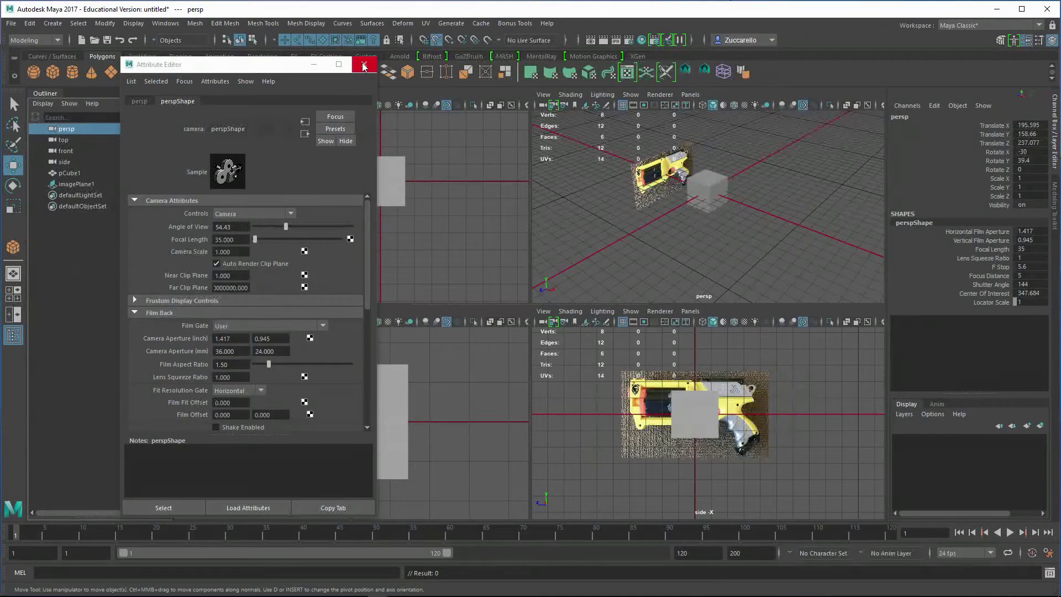
pyautogui.click(363, 66)
# Step: Examine the cube and the reference image plane from several angles in the perspective view
pyautogui.scroll(5, 729, 243)
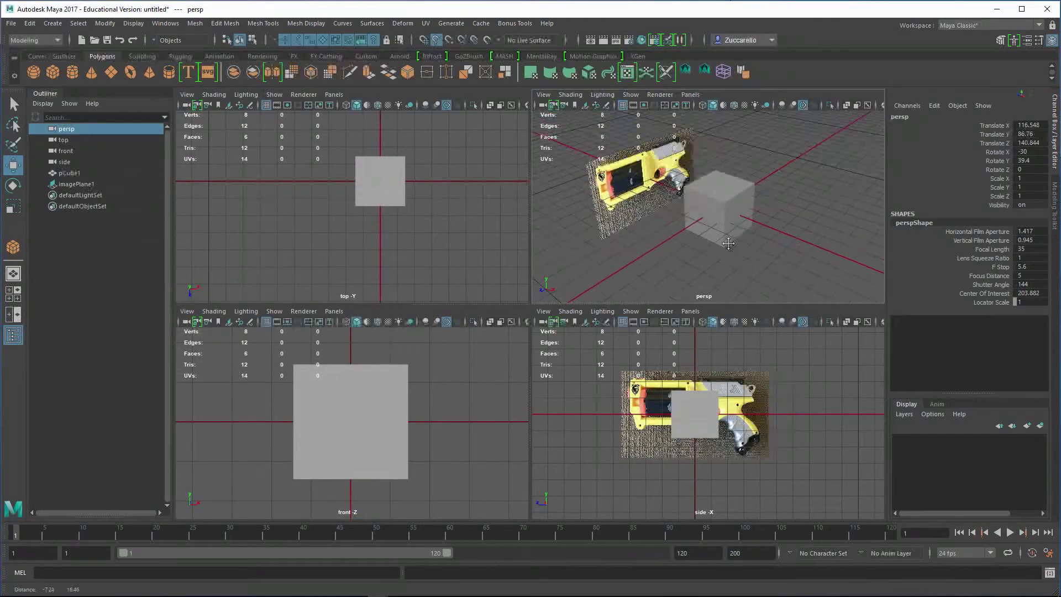
pyautogui.keyDown('alt'); pyautogui.moveTo(729, 243); pyautogui.dragTo(767, 254); pyautogui.keyUp('alt')
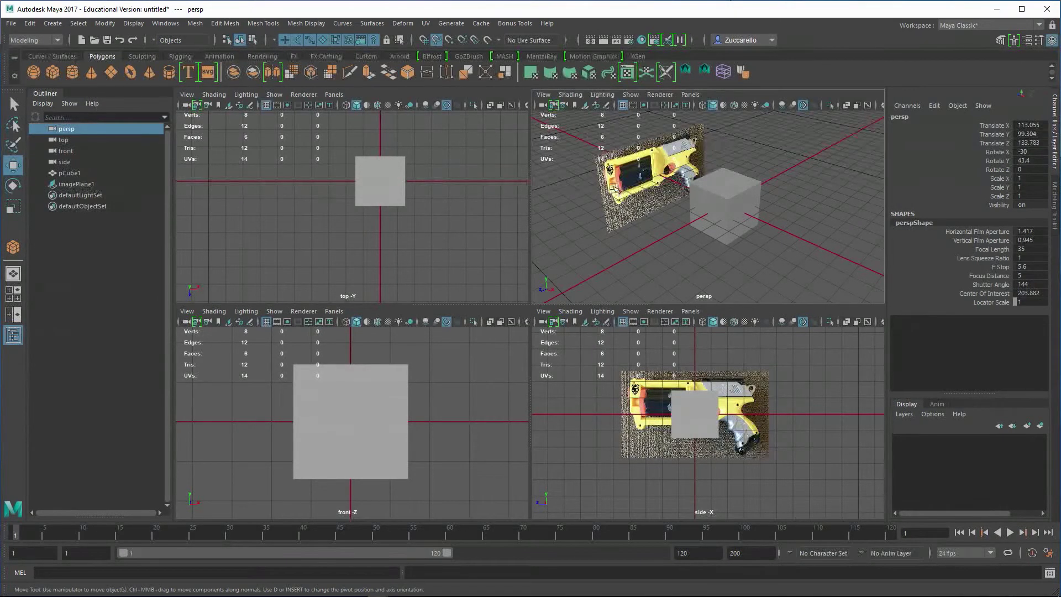
pyautogui.keyDown('alt'); pyautogui.moveTo(796, 210); pyautogui.dragTo(713, 200); pyautogui.keyUp('alt')
pyautogui.moveTo(674, 202)
pyautogui.keyDown('alt'); pyautogui.mouseDown(button='right')
pyautogui.moveTo(727, 208)
pyautogui.moveTo(660, 194)
pyautogui.mouseUp(button='right'); pyautogui.keyUp('alt')
pyautogui.press('space')
pyautogui.keyDown('alt'); pyautogui.moveTo(660, 193); pyautogui.dragTo(685, 220, button='middle'); pyautogui.keyUp('alt')
pyautogui.keyDown('alt'); pyautogui.moveTo(685, 220); pyautogui.dragTo(708, 207); pyautogui.keyUp('alt')
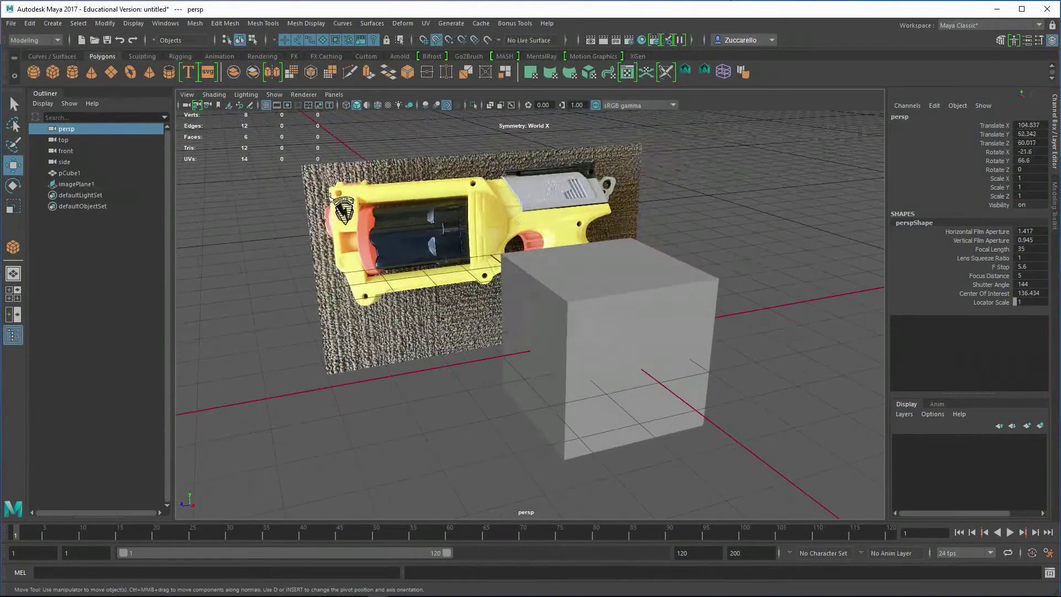
pyautogui.keyDown('alt'); pyautogui.moveTo(510, 217); pyautogui.dragTo(579, 225); pyautogui.keyUp('alt')
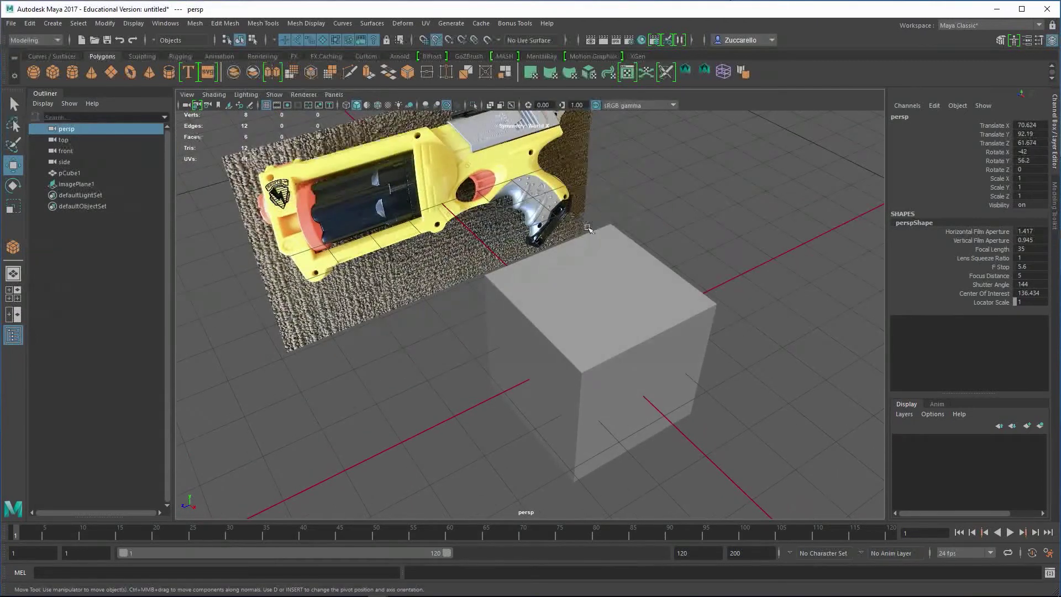
pyautogui.keyDown('alt'); pyautogui.moveTo(666, 242); pyautogui.dragTo(590, 223, button='right'); pyautogui.keyUp('alt')
# Step: Create a new polygon cube with width, height and depth all set to 29
pyautogui.click(700, 328)
pyautogui.click(586, 323)
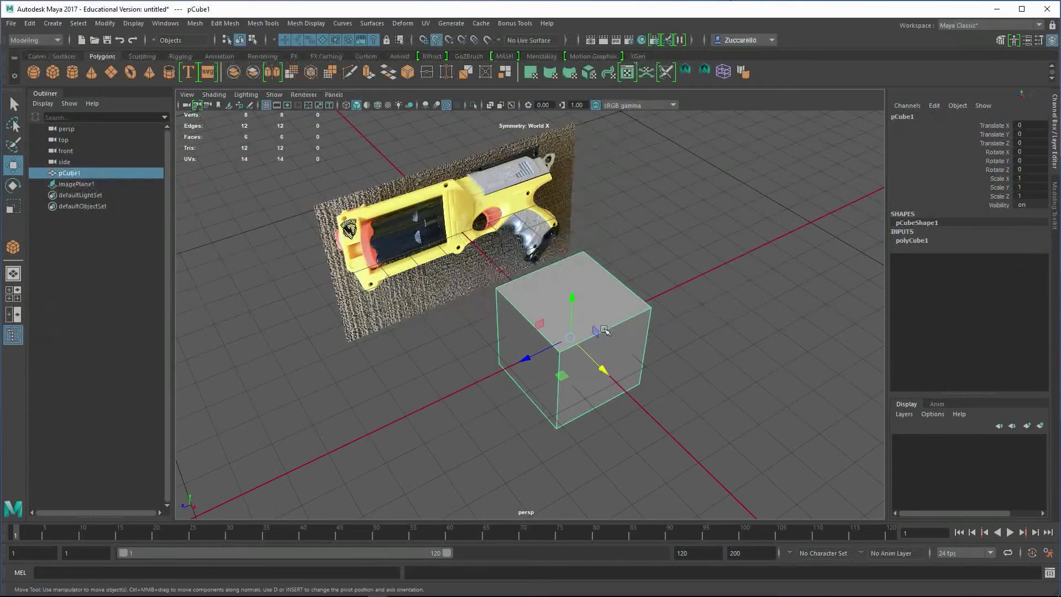
pyautogui.click(53, 24)
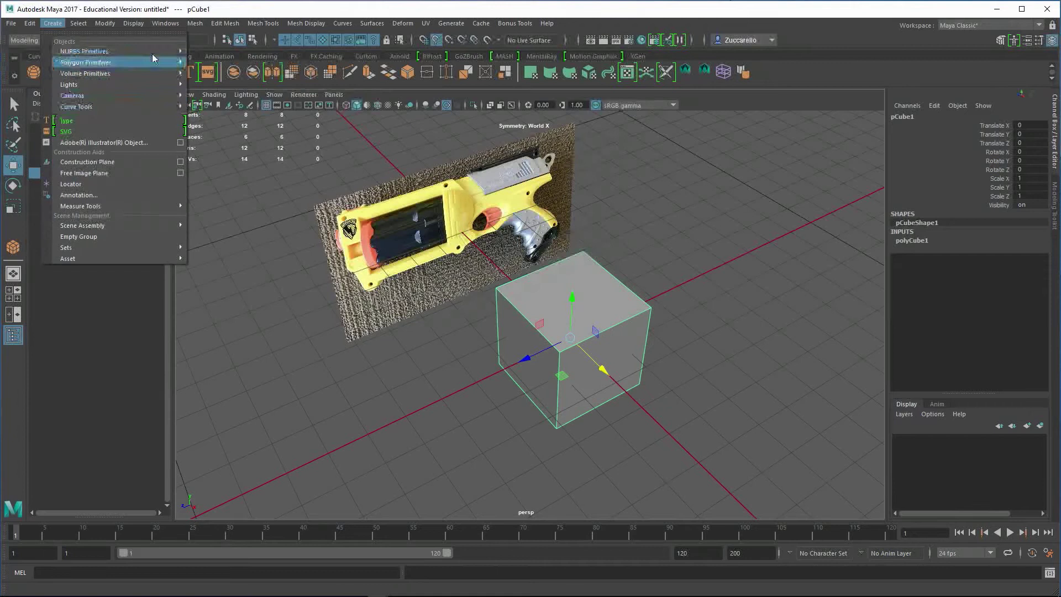
pyautogui.moveTo(150, 63)
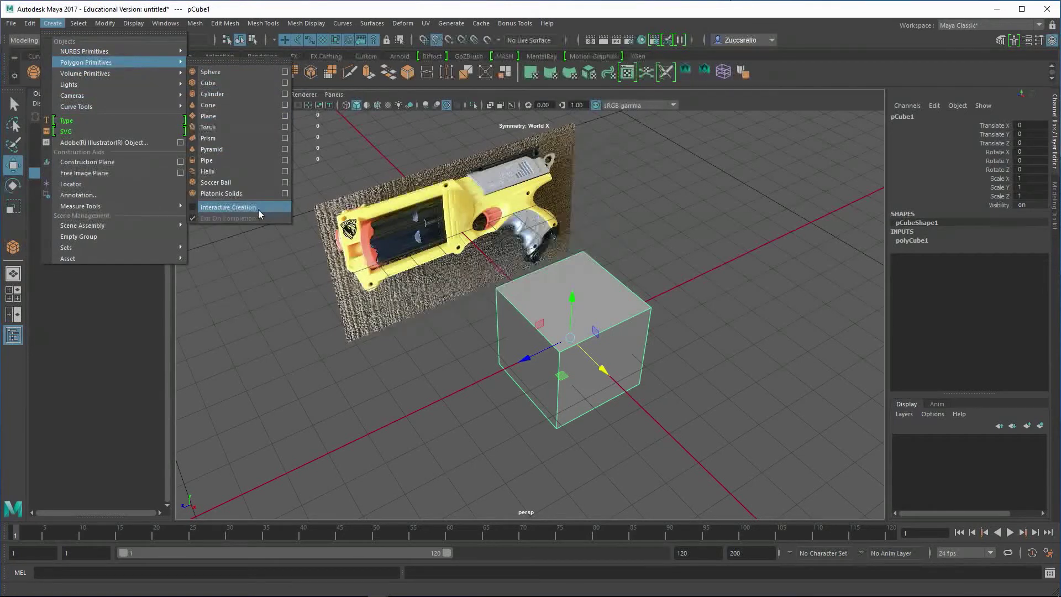
pyautogui.click(285, 84)
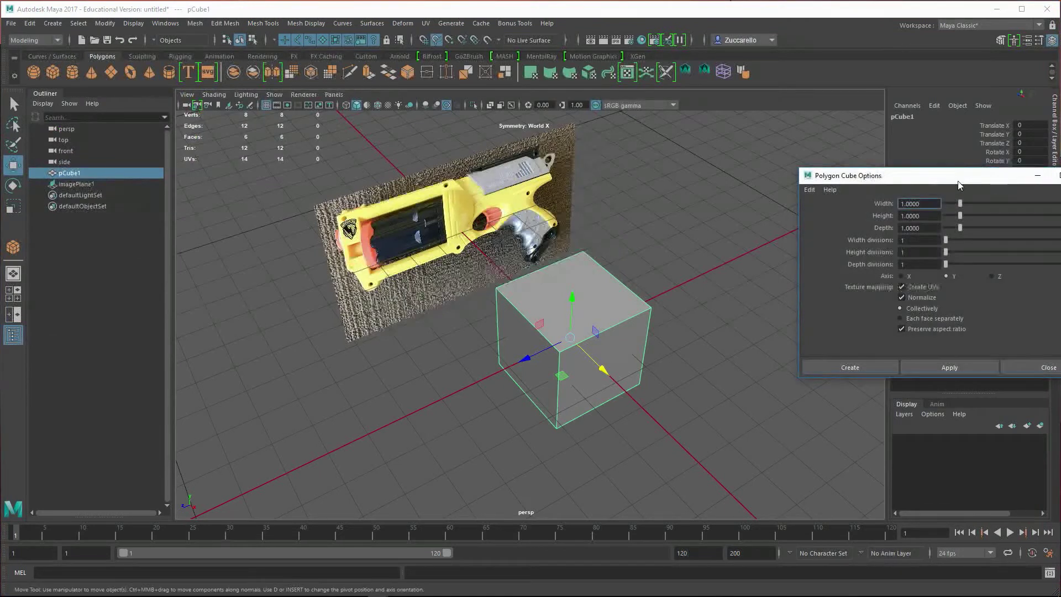
pyautogui.moveTo(953, 160); pyautogui.dragTo(717, 159)
pyautogui.write('29')
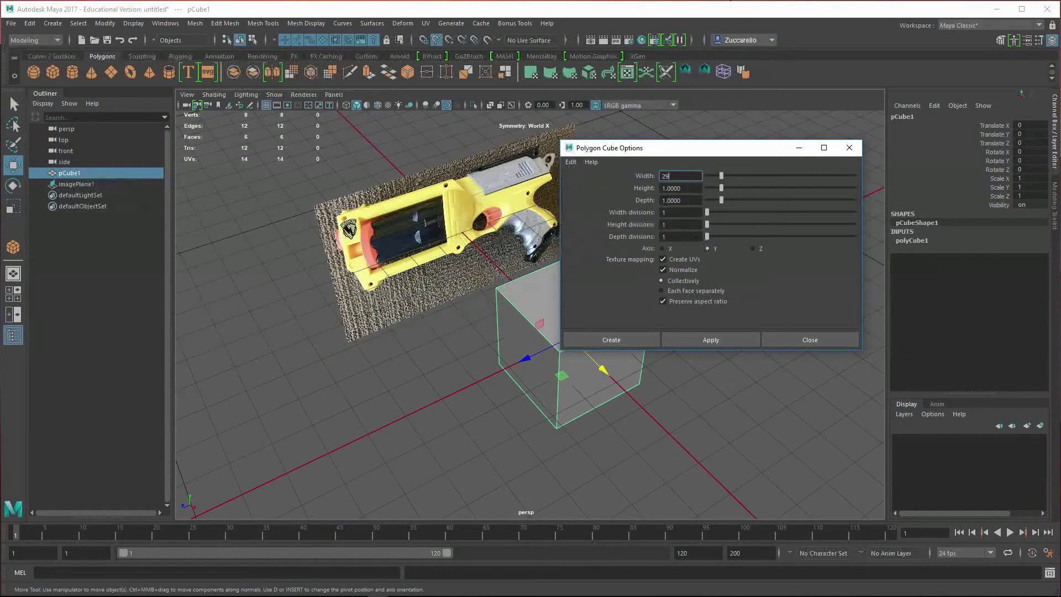
pyautogui.press('Tab')
pyautogui.write('29')
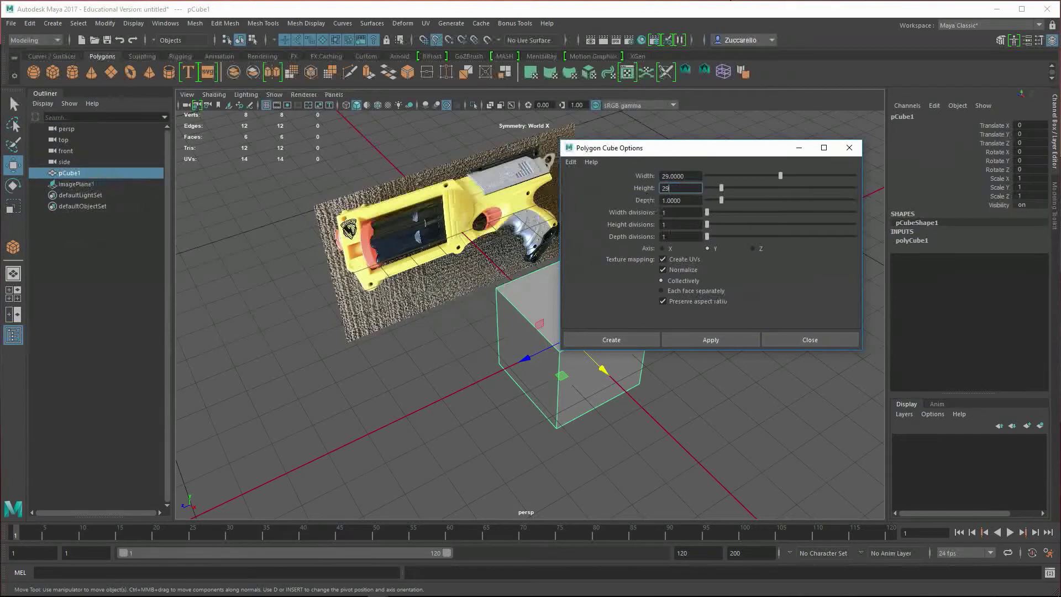
pyautogui.press('Tab')
pyautogui.write('29')
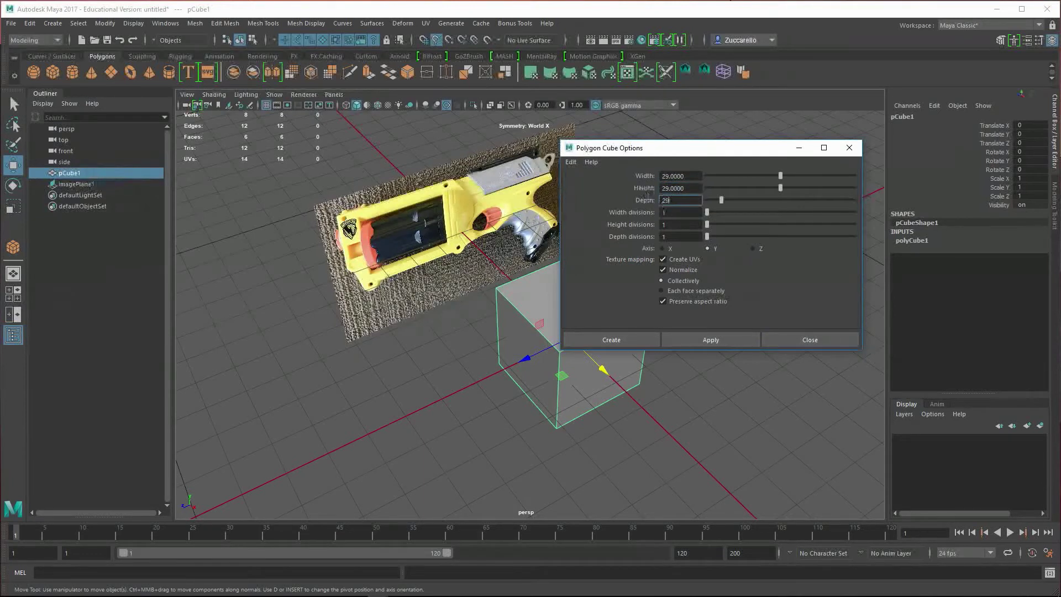
pyautogui.press('Tab')
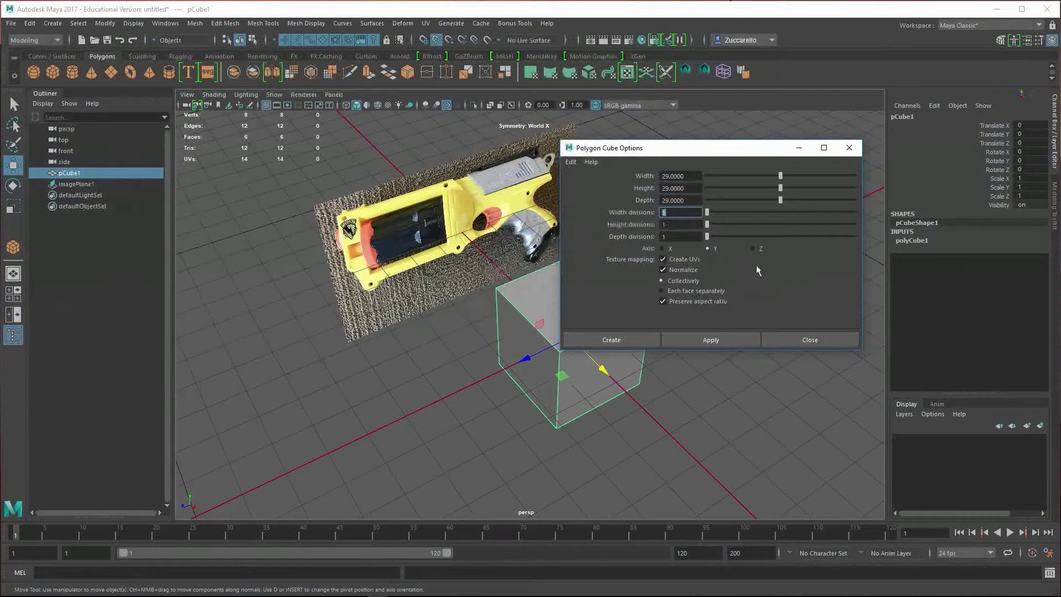
pyautogui.click(704, 342)
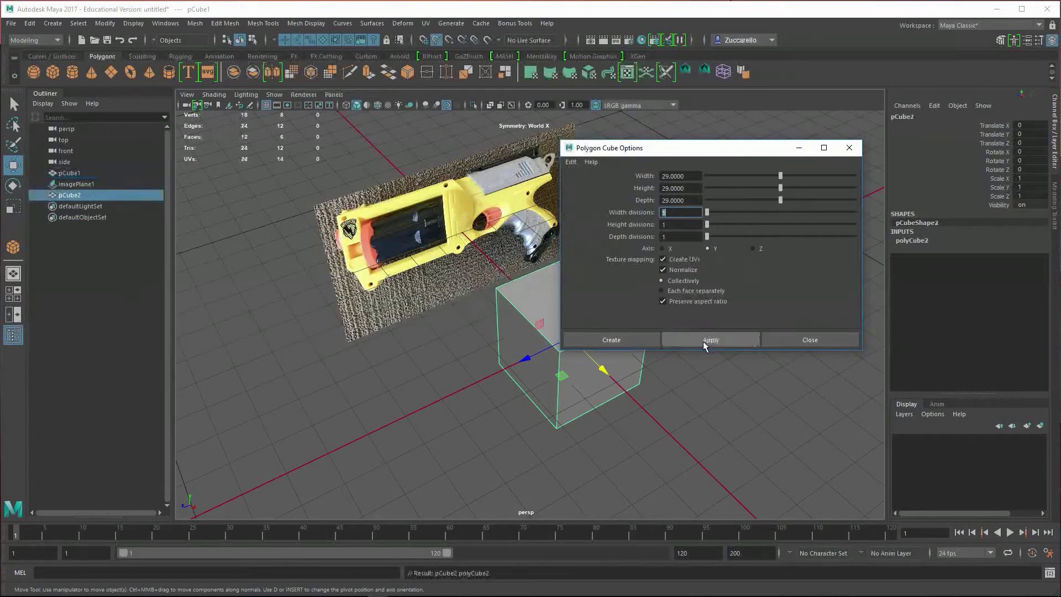
pyautogui.click(849, 148)
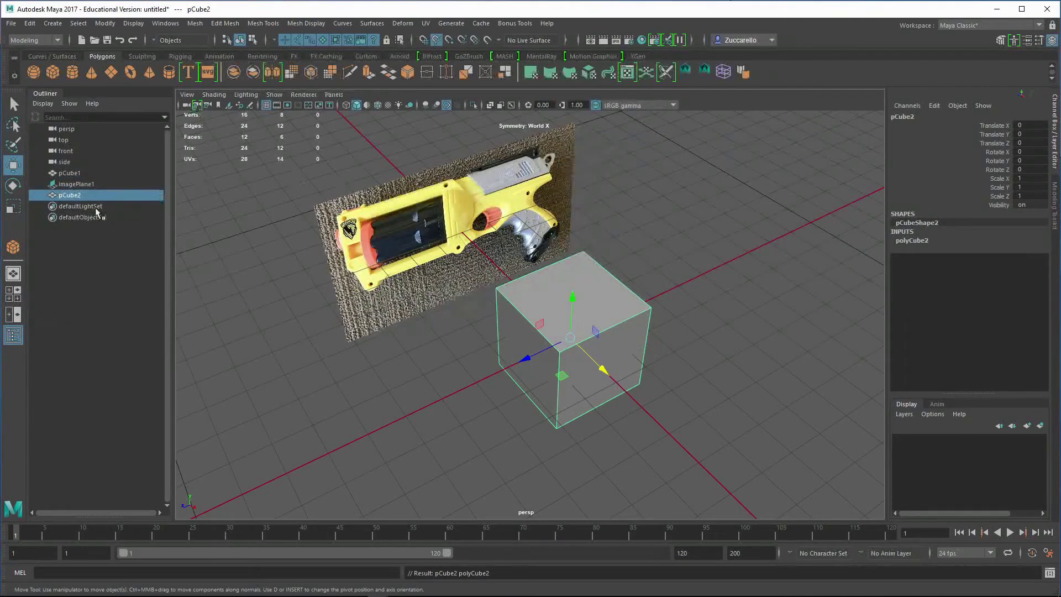
# Step: Delete the original cube pCube1, keeping only the newly created cube
pyautogui.click(76, 175)
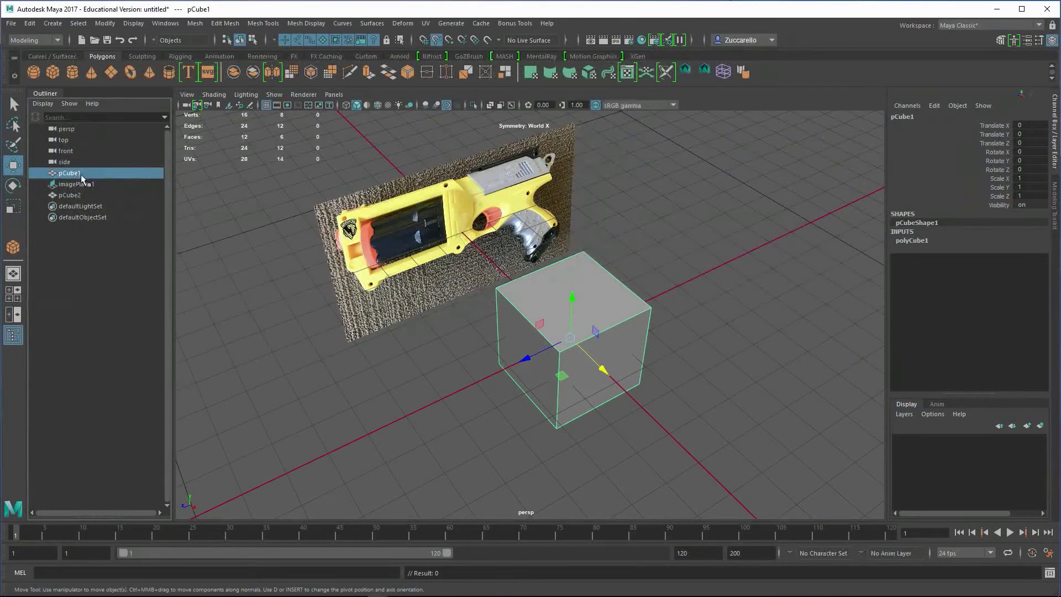
pyautogui.press('Delete')
pyautogui.keyDown('alt'); pyautogui.moveTo(666, 348); pyautogui.dragTo(682, 308); pyautogui.keyUp('alt')
pyautogui.click(565, 341)
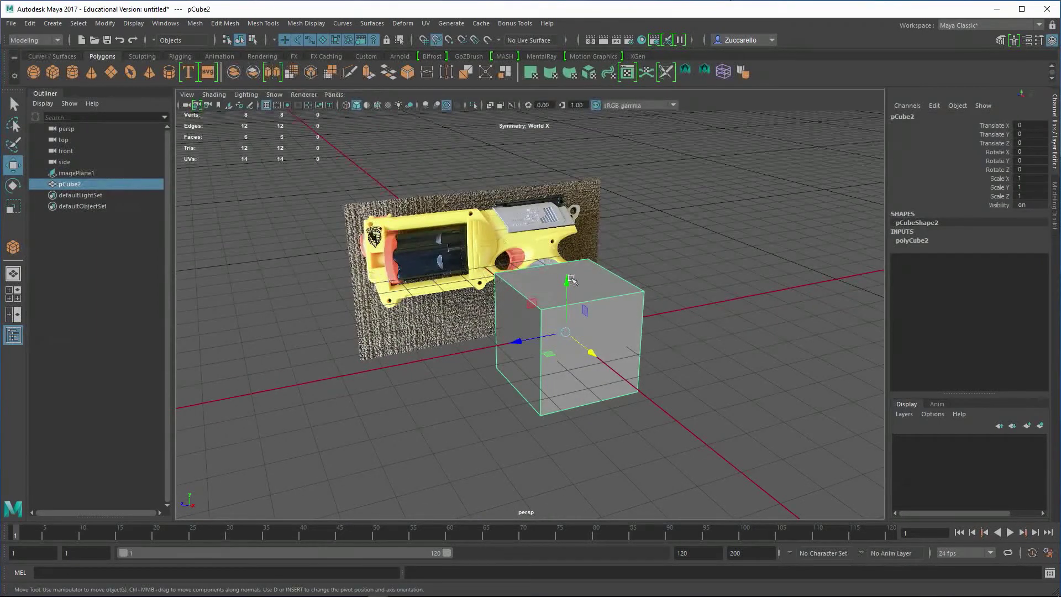
pyautogui.keyDown('alt'); pyautogui.moveTo(571, 279); pyautogui.dragTo(617, 289); pyautogui.keyUp('alt')
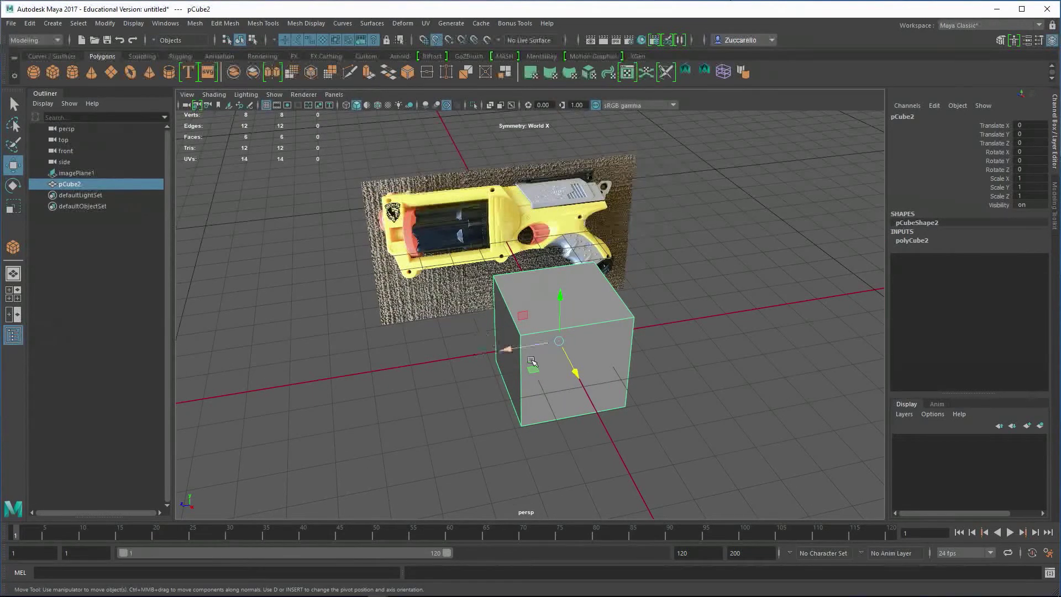
# Step: Show the side view full size in wireframe so the gun image is visible through the cube
pyautogui.press('space')
pyautogui.press('space')
pyautogui.keyDown('alt'); pyautogui.moveTo(522, 310); pyautogui.dragTo(536, 341, button='middle'); pyautogui.keyUp('alt')
pyautogui.press('4')
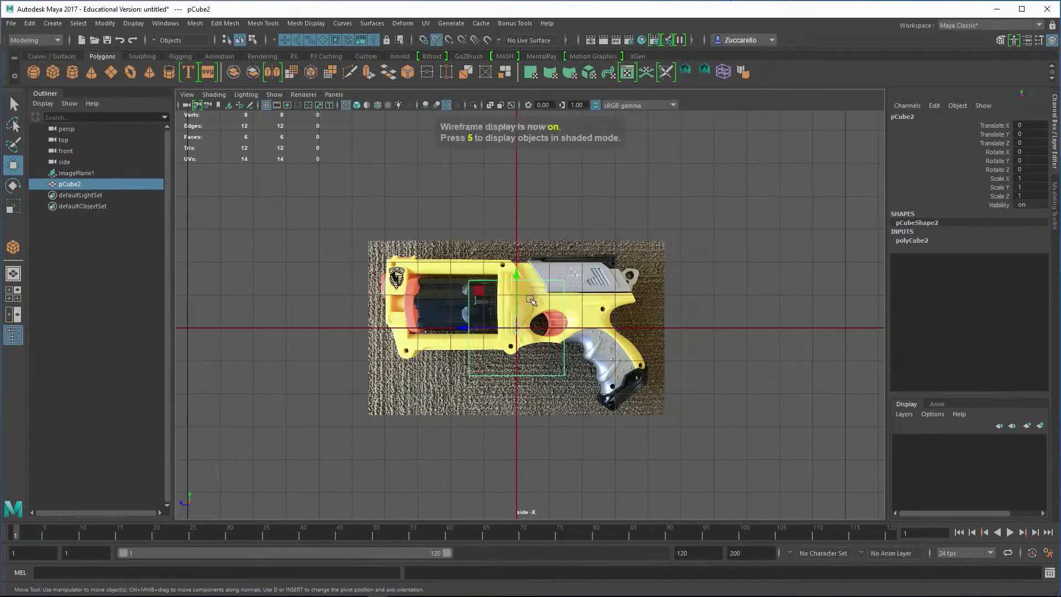
pyautogui.keyDown('alt'); pyautogui.moveTo(531, 300); pyautogui.dragTo(516, 285, button='middle'); pyautogui.keyUp('alt')
pyautogui.keyDown('alt'); pyautogui.moveTo(516, 285); pyautogui.dragTo(607, 344, button='right'); pyautogui.keyUp('alt')
# Step: Scale the reference image plane down uniformly to about 1.199 so the gun's length fits the cube's width
pyautogui.click(637, 366)
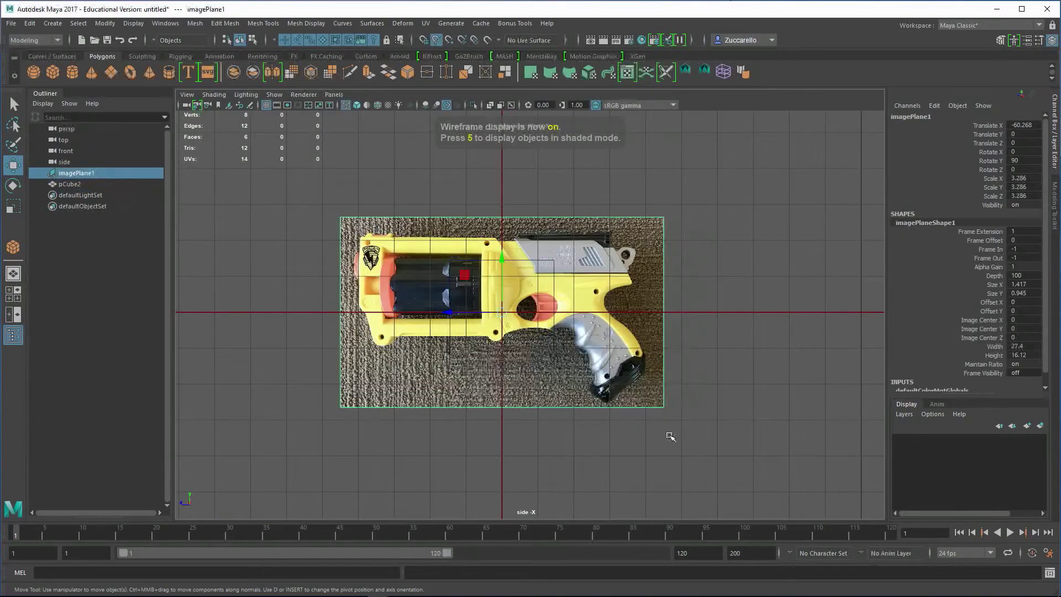
pyautogui.click(677, 321)
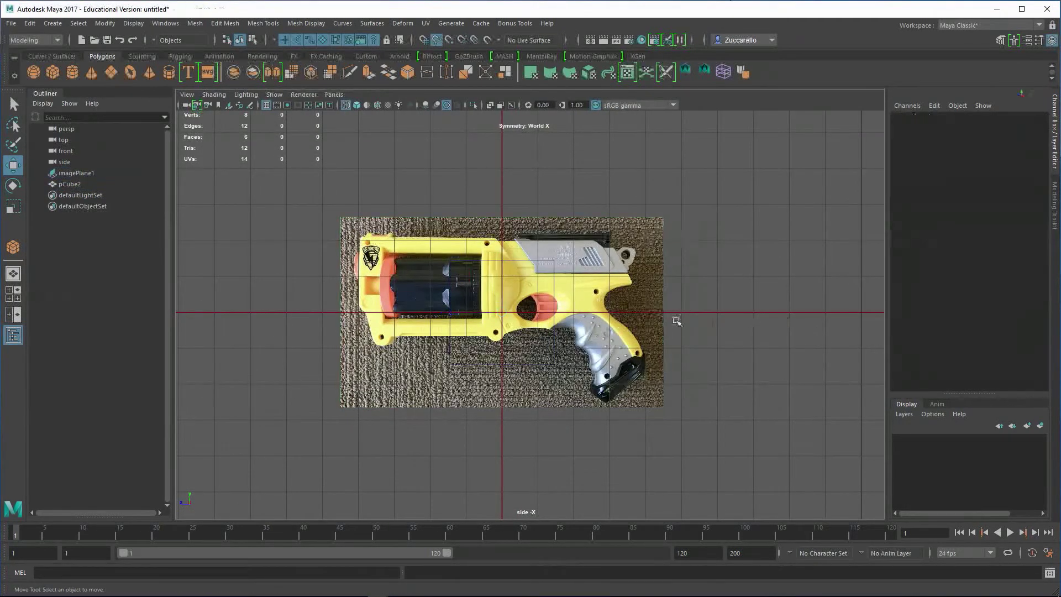
pyautogui.click(586, 335)
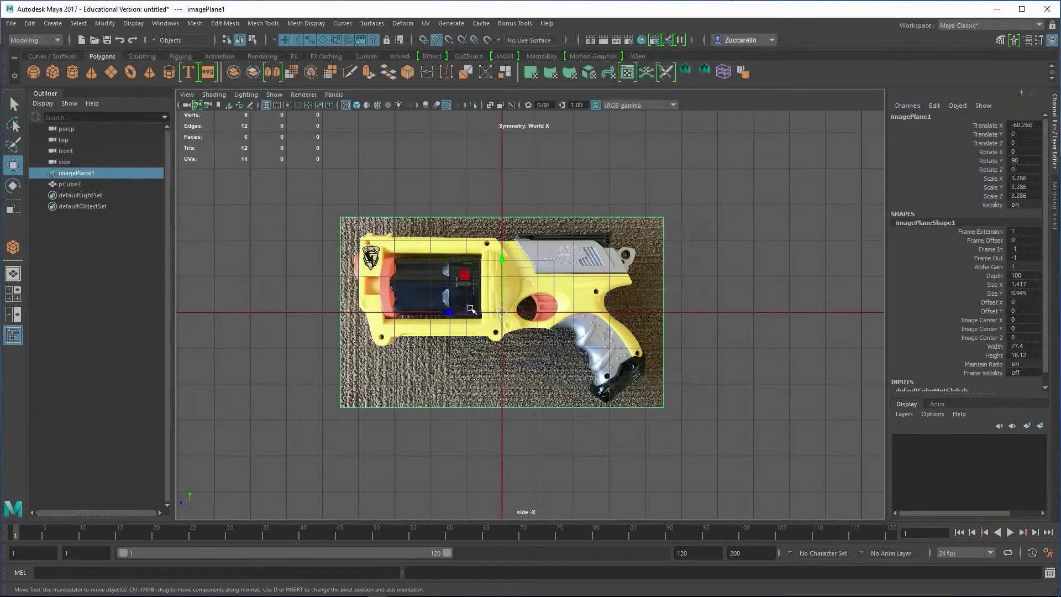
pyautogui.press('r')
pyautogui.moveTo(505, 314); pyautogui.dragTo(405, 300)
pyautogui.keyDown('alt'); pyautogui.moveTo(406, 301); pyautogui.dragTo(719, 447, button='right'); pyautogui.keyUp('alt')
pyautogui.keyDown('alt'); pyautogui.moveTo(552, 342); pyautogui.dragTo(643, 318, button='middle'); pyautogui.keyUp('alt')
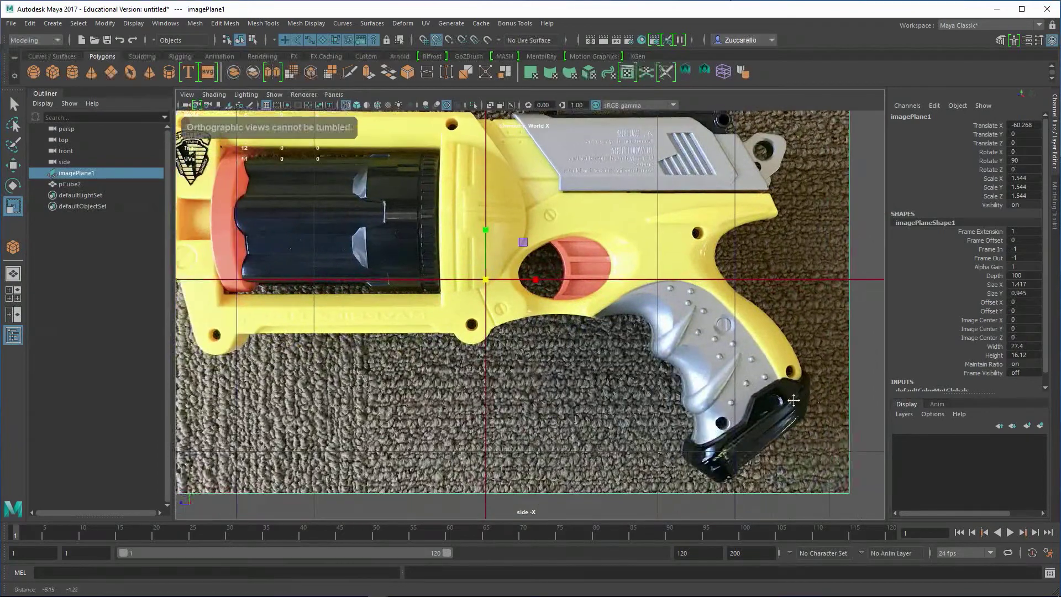
pyautogui.keyDown('alt'); pyautogui.moveTo(644, 318); pyautogui.dragTo(460, 290, button='right'); pyautogui.keyUp('alt')
pyautogui.keyDown('alt'); pyautogui.moveTo(460, 290); pyautogui.dragTo(414, 320, button='middle'); pyautogui.keyUp('alt')
pyautogui.keyDown('alt'); pyautogui.moveTo(413, 320); pyautogui.dragTo(398, 318, button='right'); pyautogui.keyUp('alt')
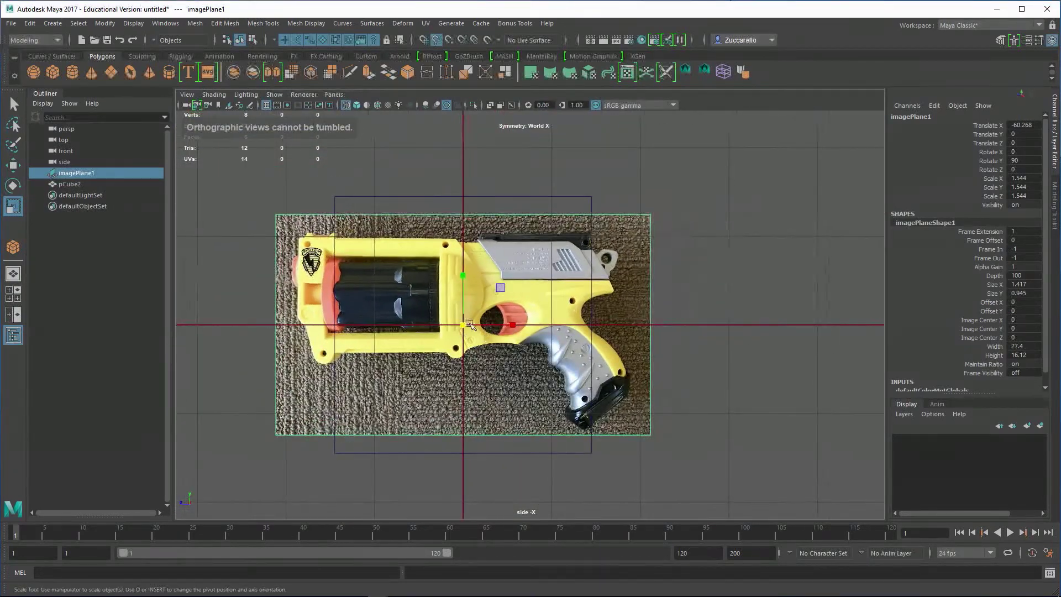
pyautogui.moveTo(463, 325)
pyautogui.mouseDown()
pyautogui.moveTo(417, 324)
pyautogui.moveTo(467, 328)
pyautogui.mouseUp()
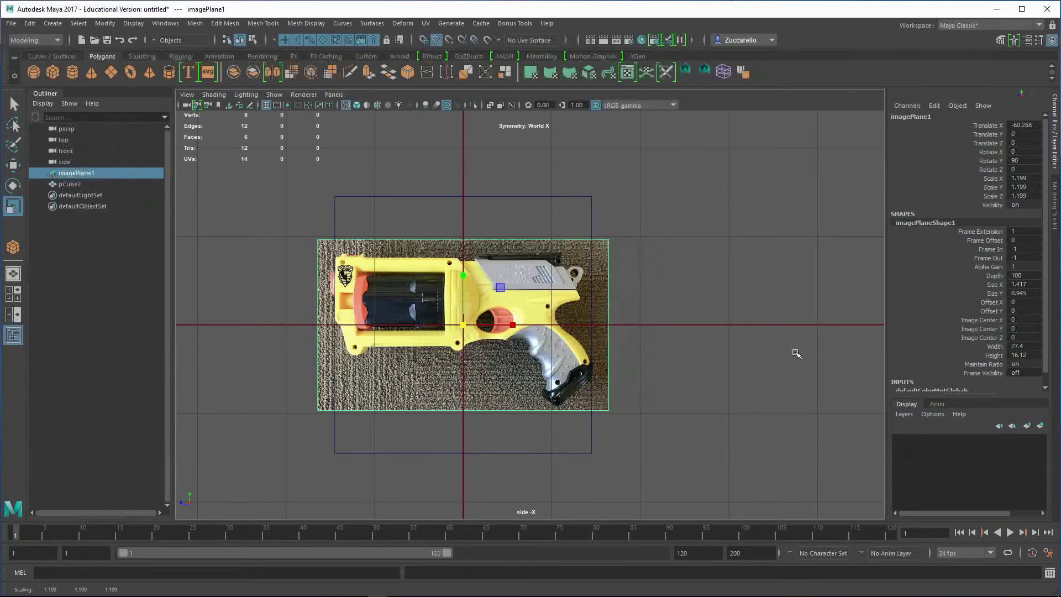
# Step: Set the image plane's Translate X to -60 and its Scale X, Y and Z to 1.2
pyautogui.keyDown('alt'); pyautogui.moveTo(795, 354); pyautogui.dragTo(772, 347, button='right'); pyautogui.keyUp('alt')
pyautogui.keyDown('alt'); pyautogui.click(772, 347); pyautogui.keyUp('alt')
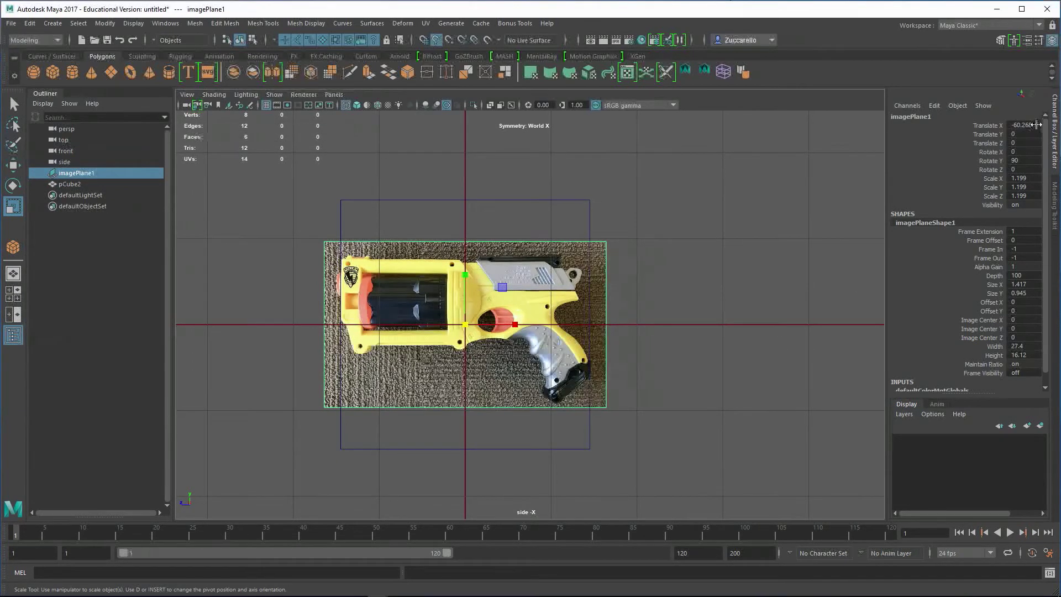
pyautogui.click(1037, 125)
pyautogui.write('-')
pyautogui.click(1029, 179)
pyautogui.keyDown('ctrl'); pyautogui.click(1037, 196); pyautogui.keyUp('ctrl')
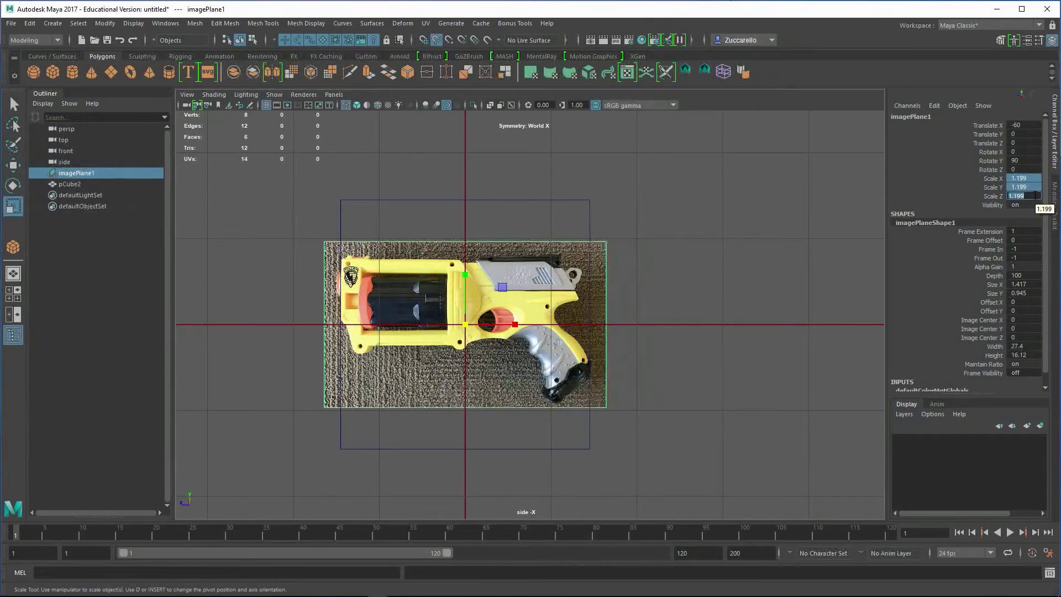
pyautogui.press('Return')
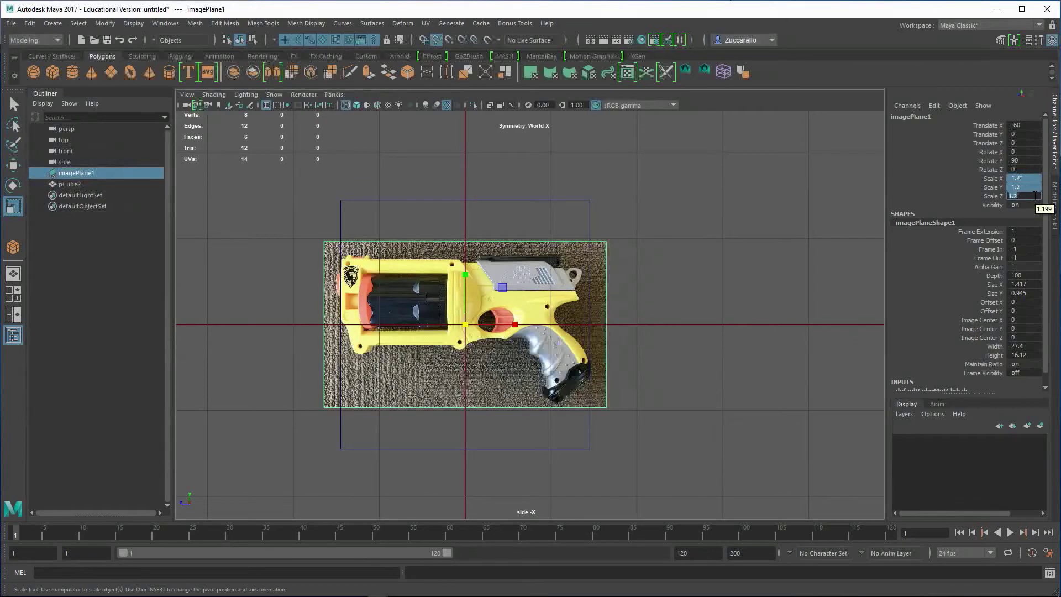
pyautogui.click(721, 299)
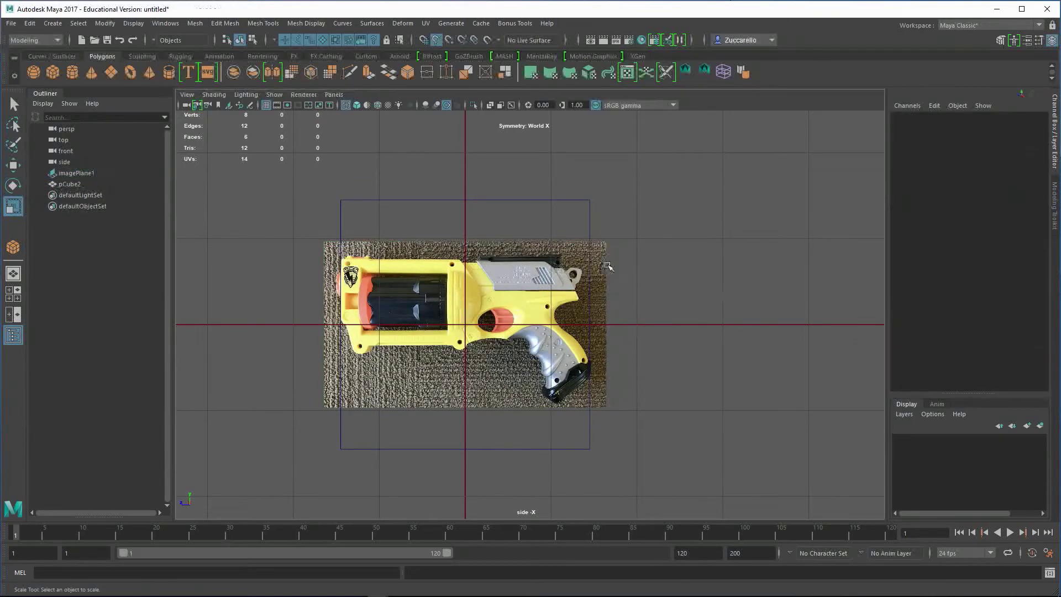
pyautogui.click(602, 264)
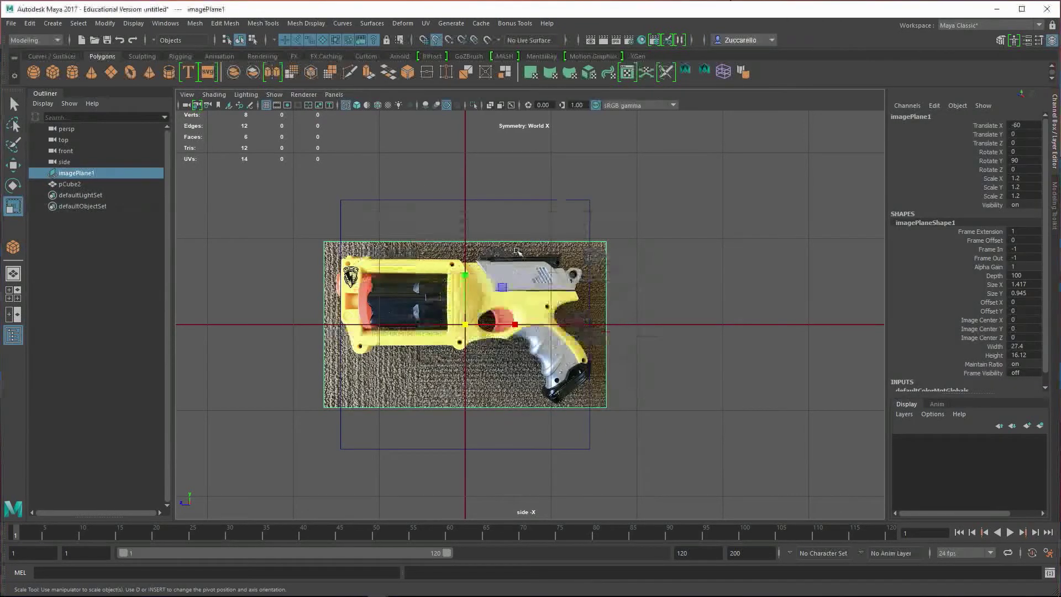
# Step: Return to the perspective view and move the image plane along X towards the cube, to about -30
pyautogui.press('space')
pyautogui.keyDown('alt'); pyautogui.click(684, 355); pyautogui.keyUp('alt')
pyautogui.keyDown('alt'); pyautogui.moveTo(684, 356); pyautogui.dragTo(710, 380, button='right'); pyautogui.keyUp('alt')
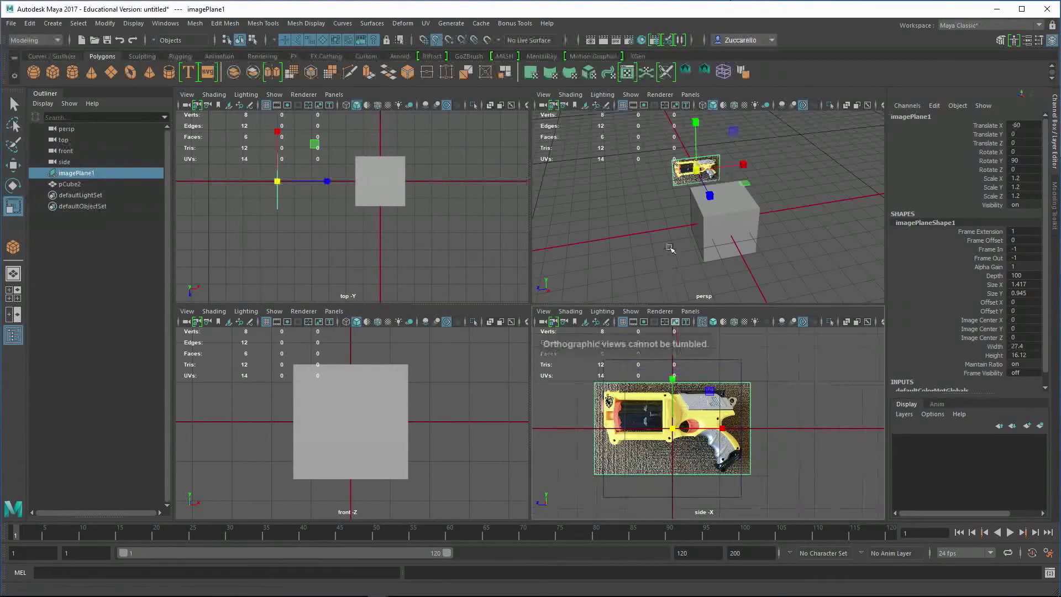
pyautogui.keyDown('alt'); pyautogui.click(708, 217); pyautogui.keyUp('alt')
pyautogui.press('space')
pyautogui.keyDown('alt'); pyautogui.moveTo(608, 308); pyautogui.dragTo(658, 312); pyautogui.keyUp('alt')
pyautogui.keyDown('alt'); pyautogui.moveTo(521, 244); pyautogui.dragTo(635, 310, button='right'); pyautogui.keyUp('alt')
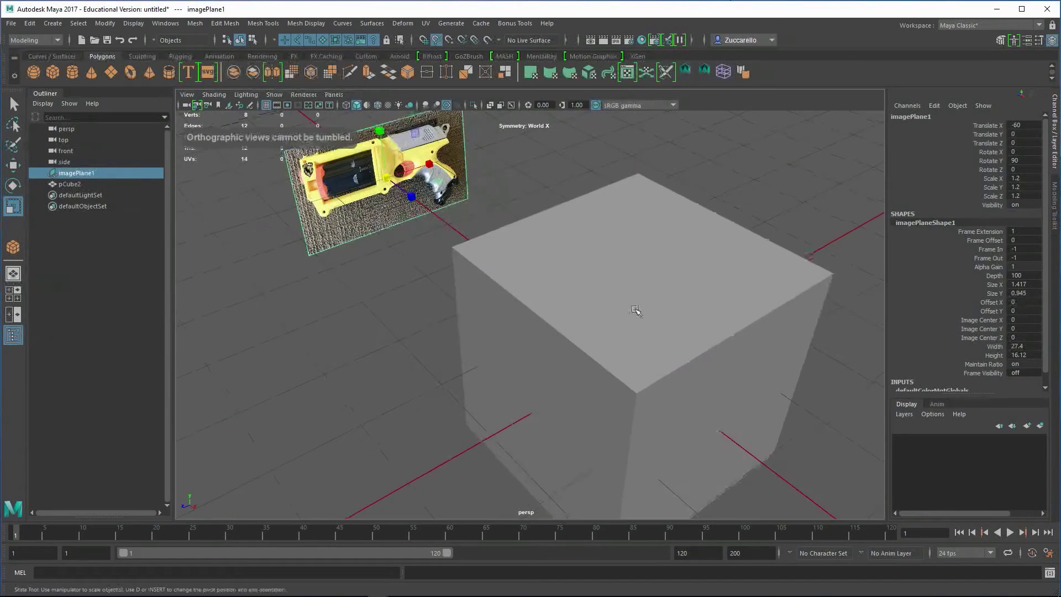
pyautogui.moveTo(635, 310)
pyautogui.keyDown('alt'); pyautogui.mouseDown()
pyautogui.moveTo(668, 323)
pyautogui.moveTo(642, 319)
pyautogui.mouseUp(); pyautogui.keyUp('alt')
pyautogui.press('w')
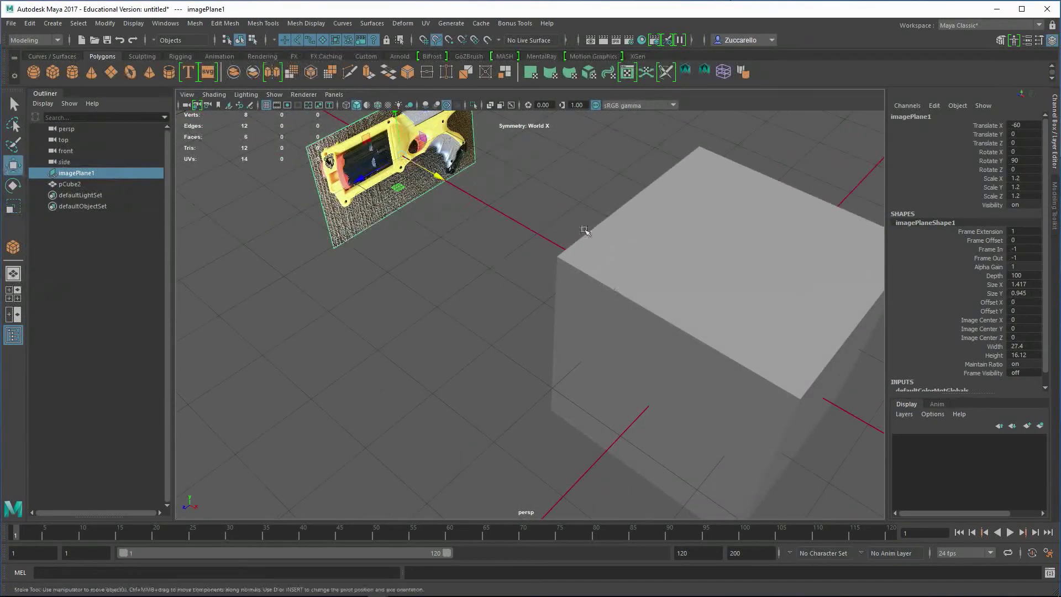
pyautogui.scroll(-5, 582, 230)
pyautogui.moveTo(486, 235); pyautogui.dragTo(583, 289)
pyautogui.keyDown('alt'); pyautogui.moveTo(660, 324); pyautogui.dragTo(721, 328); pyautogui.keyUp('alt')
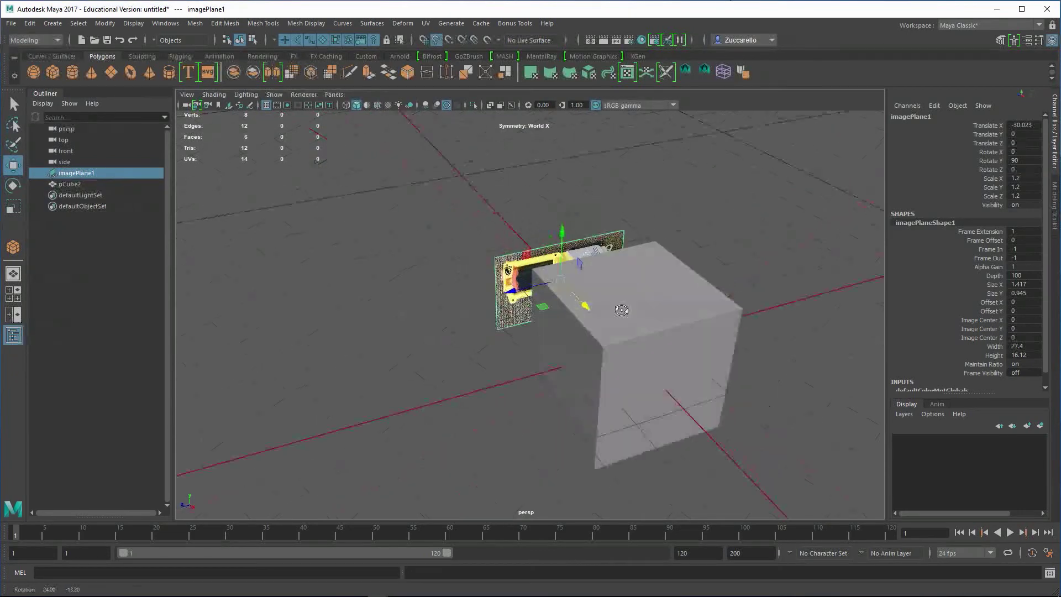
# Step: Delete the sizing cube and frame the gun reference image plane in the perspective view
pyautogui.click(721, 329)
pyautogui.press('Delete')
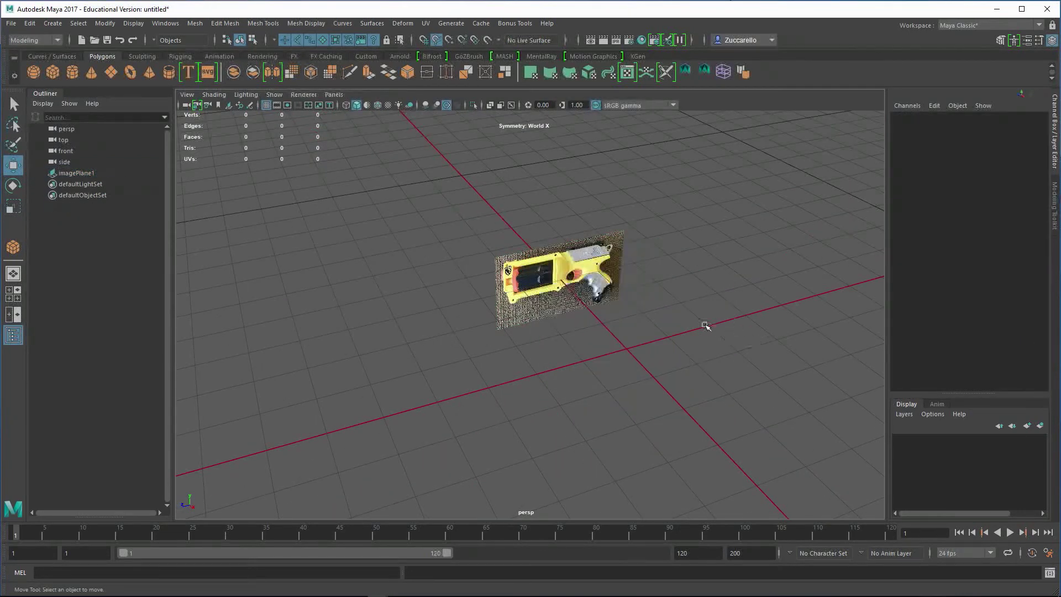
pyautogui.keyDown('alt'); pyautogui.moveTo(673, 347); pyautogui.dragTo(774, 398, button='right'); pyautogui.keyUp('alt')
pyautogui.keyDown('alt'); pyautogui.moveTo(699, 315); pyautogui.dragTo(611, 320, button='middle'); pyautogui.keyUp('alt')
pyautogui.keyDown('alt'); pyautogui.moveTo(611, 320); pyautogui.dragTo(716, 366, button='right'); pyautogui.keyUp('alt')
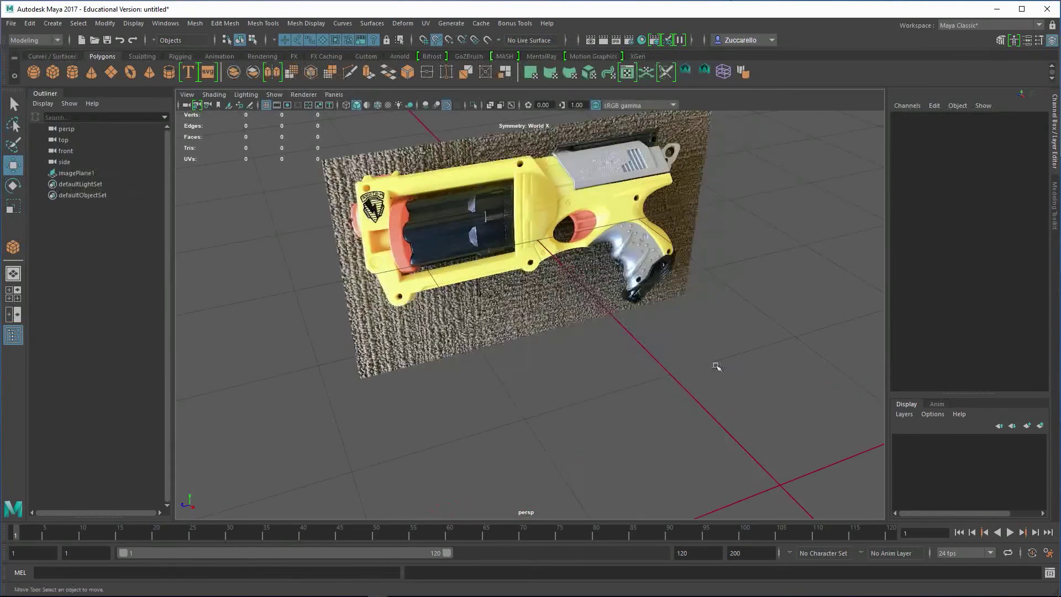
pyautogui.keyDown('alt'); pyautogui.moveTo(716, 366); pyautogui.dragTo(673, 397); pyautogui.keyUp('alt')
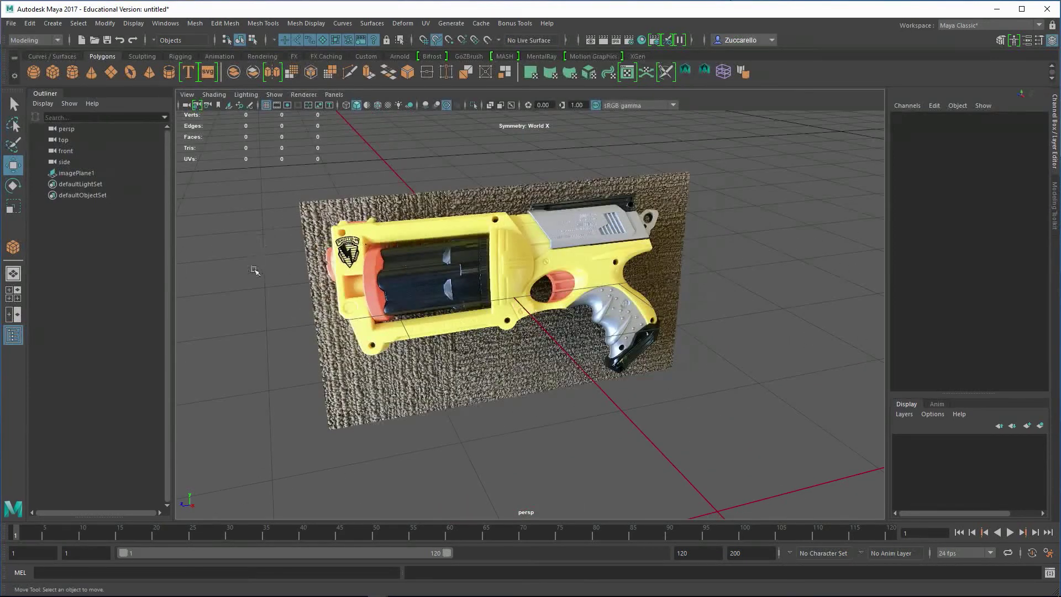